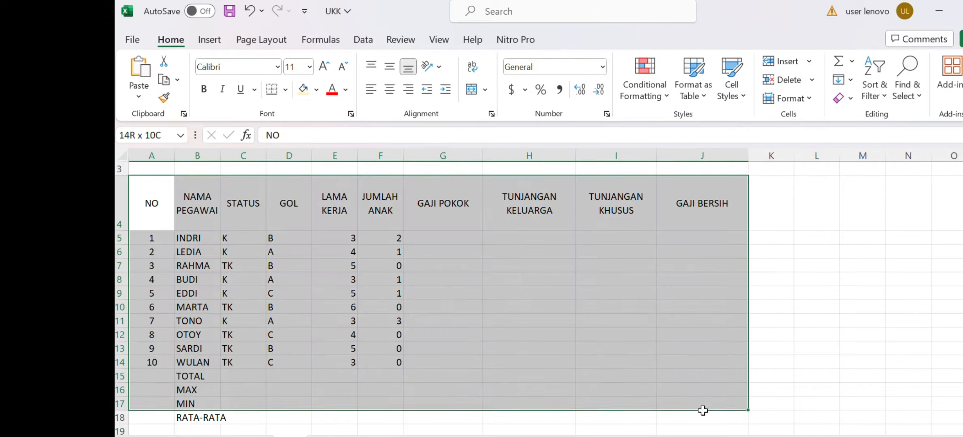
Apply all borders to the salary table range A4:J18.
left_click(285, 89)
left_click(345, 239)
left_click(817, 252)
Make the table's header row 4 bold.
left_click(125, 208)
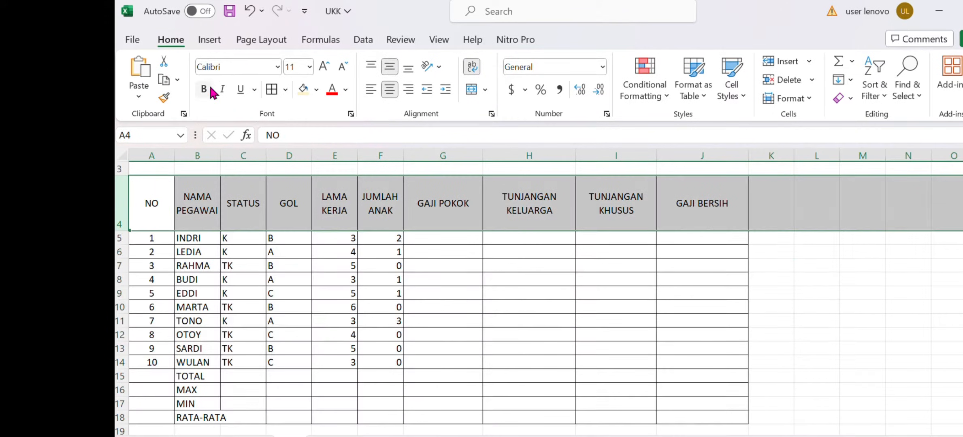
left_click(207, 90)
left_click(955, 417)
Format the title DAFTAR GAJI PEGAWAI in bold at size 14, merged and centered across A1:J1, with PT ROHMAH also bold.
scroll(955, 348, "up", 1)
left_click(134, 170)
left_click_drag(121, 169, 703, 170)
left_click(203, 89)
left_click(472, 90)
left_click(308, 67)
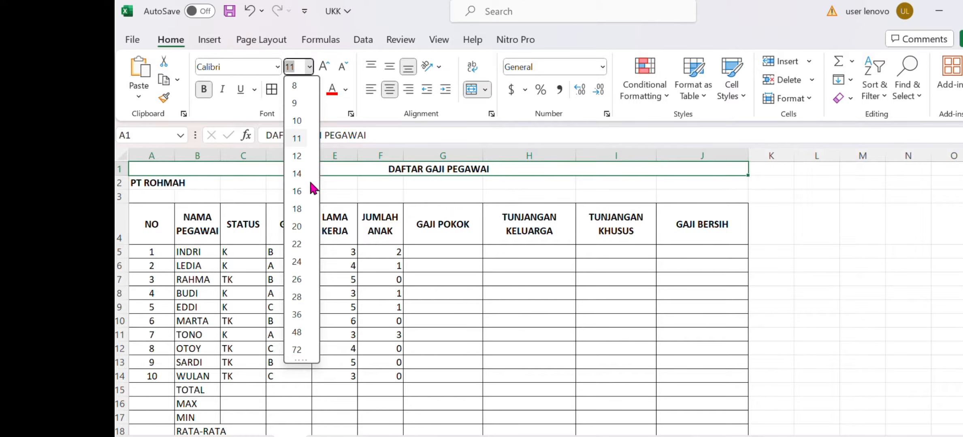
left_click(308, 174)
Merge and center PT ROHMAH across A2:J2 and set its font size to 12.
left_click_drag(138, 186, 703, 186)
left_click(472, 89)
left_click(309, 67)
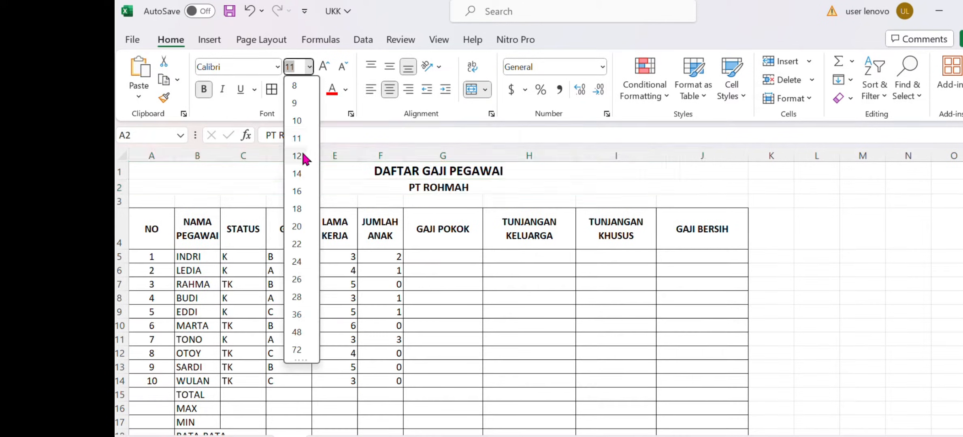
left_click(826, 270)
Merge and center the TOTAL and MAX labels across columns A to F, each with a light gold fill.
scroll(848, 273, "down", 1)
left_click_drag(171, 347, 373, 352)
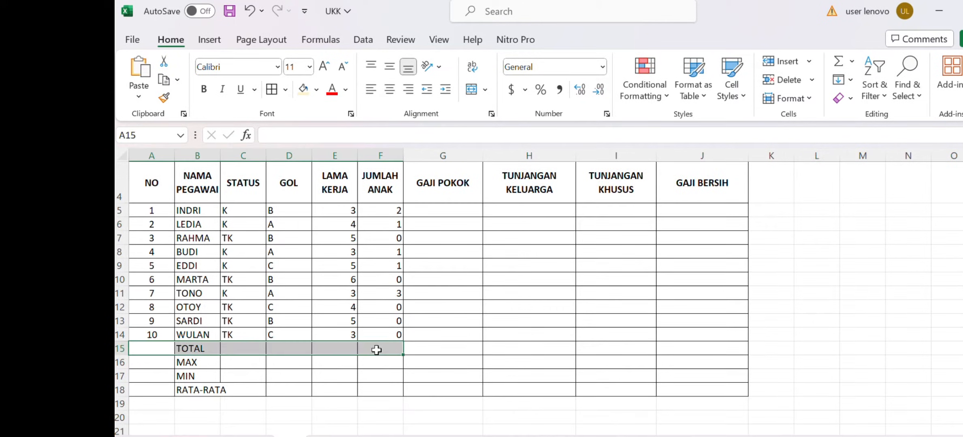
left_click(472, 89)
left_click(302, 89)
left_click_drag(171, 361, 385, 363)
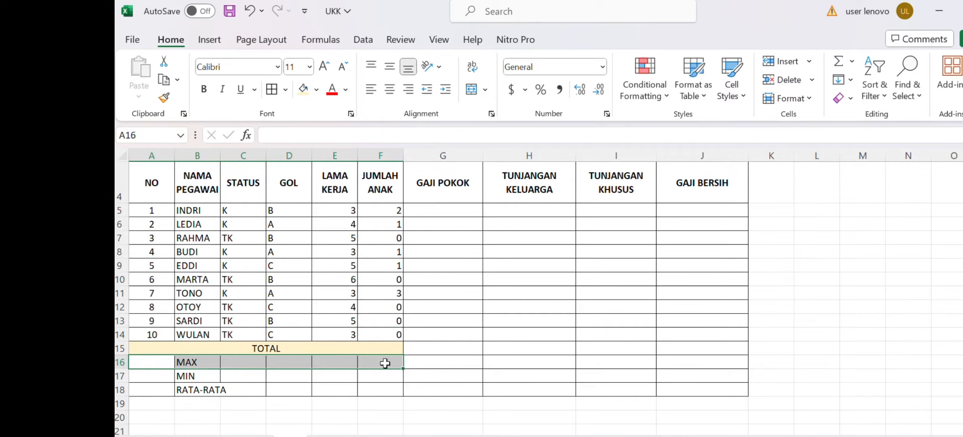
left_click(472, 90)
left_click(303, 89)
Merge and center the MIN and RATA-RATA labels across columns A to F, each with the same light gold fill.
left_click_drag(171, 376, 385, 377)
left_click(471, 90)
left_click(303, 89)
left_click_drag(141, 390, 387, 390)
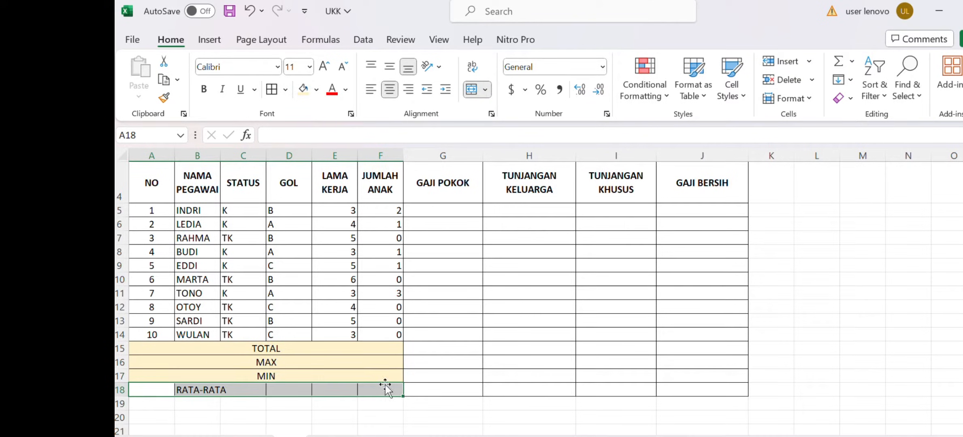
left_click(471, 89)
left_click(303, 89)
left_click(529, 362)
scroll(539, 299, "up", 1)
scroll(429, 265, "down", 1)
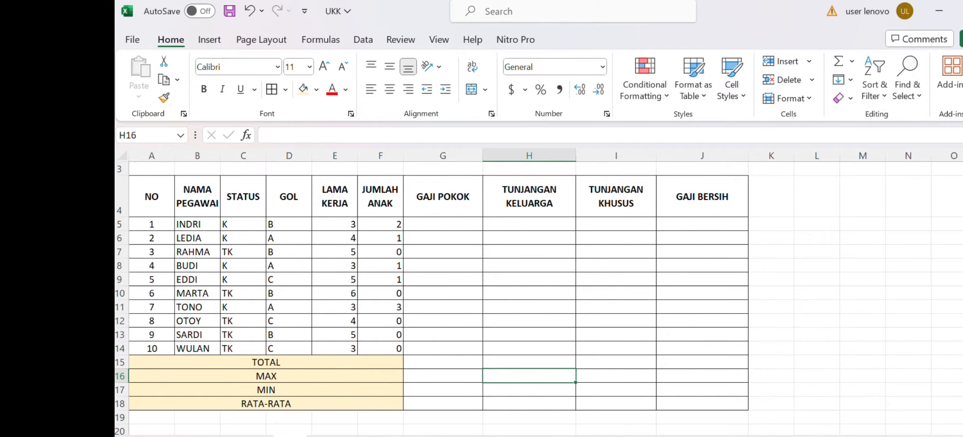
scroll(429, 265, "up", 1)
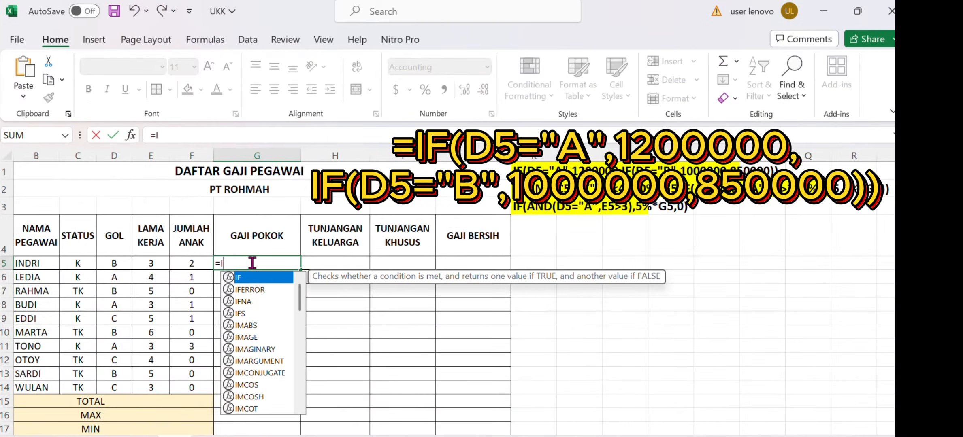
Start an IF formula in GAJI POKOK cell G5 that returns 1200000 when D5="A".
key("Tab")
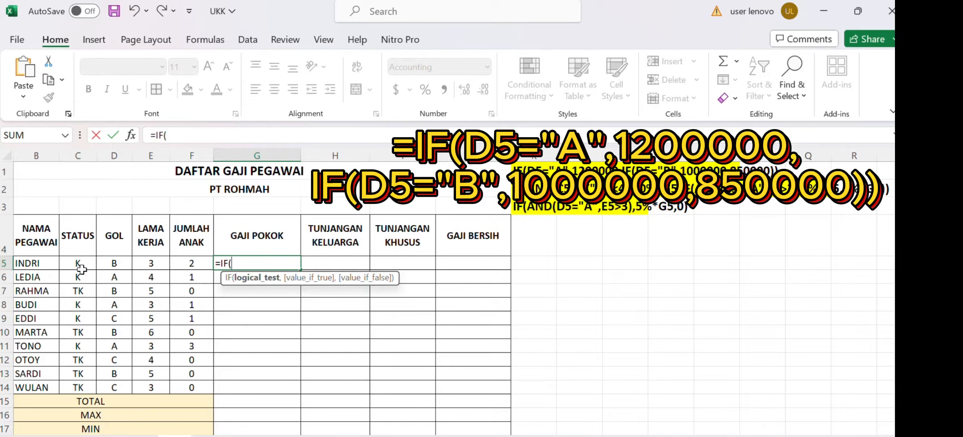
left_click(125, 268)
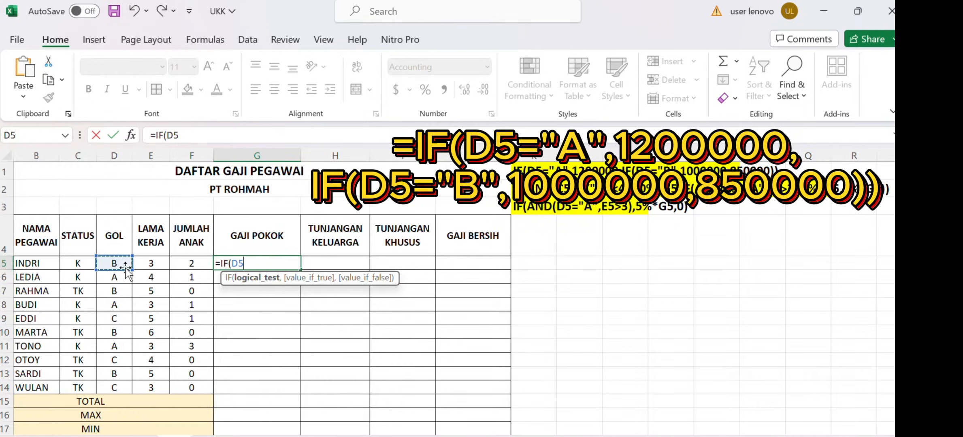
type("=\"A\"")
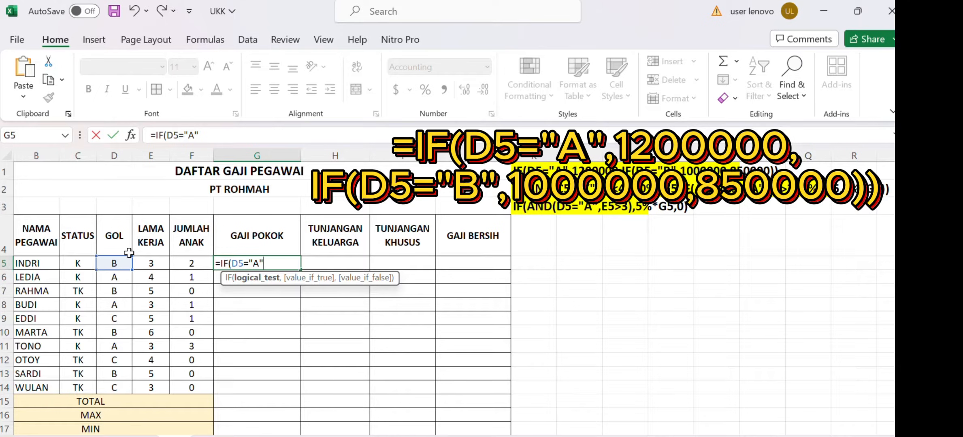
type(",1")
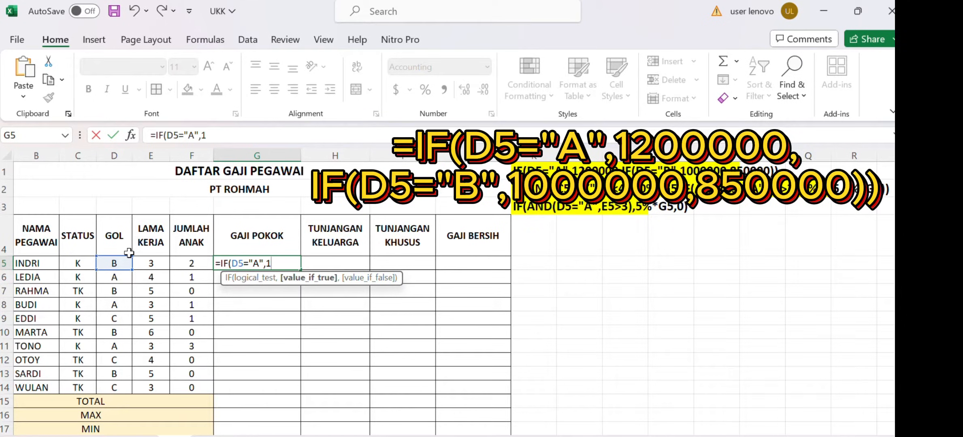
type("200000")
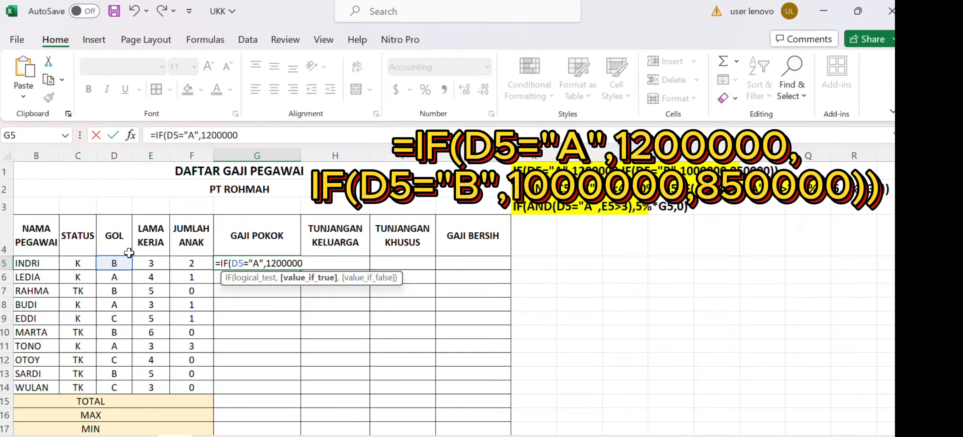
type(",")
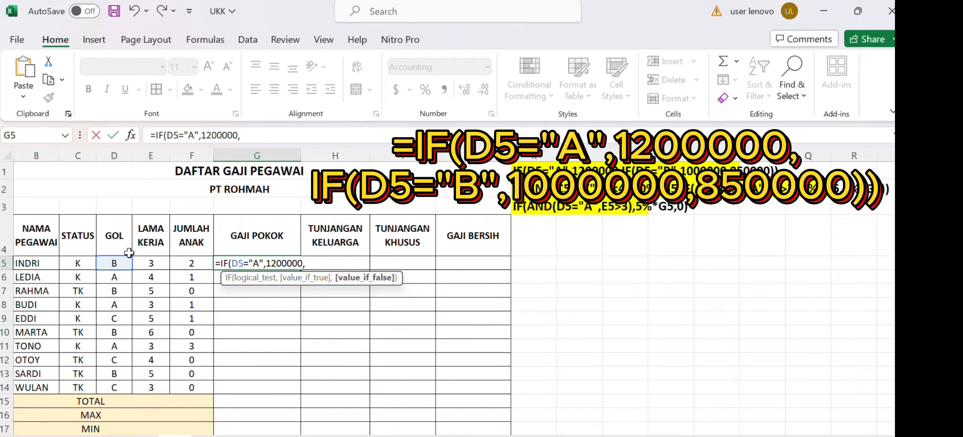
Complete the G5 formula with a nested IF that returns 1000000 when D5="B" and 850000 otherwise.
type("I")
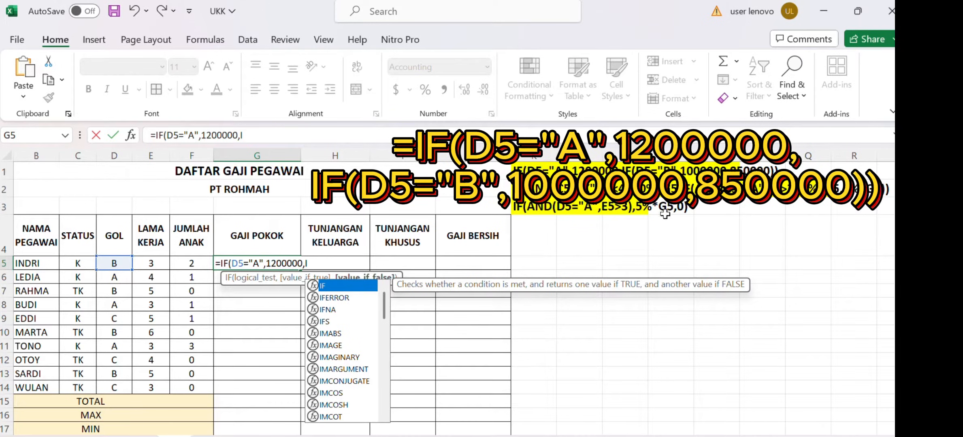
double_click(331, 289)
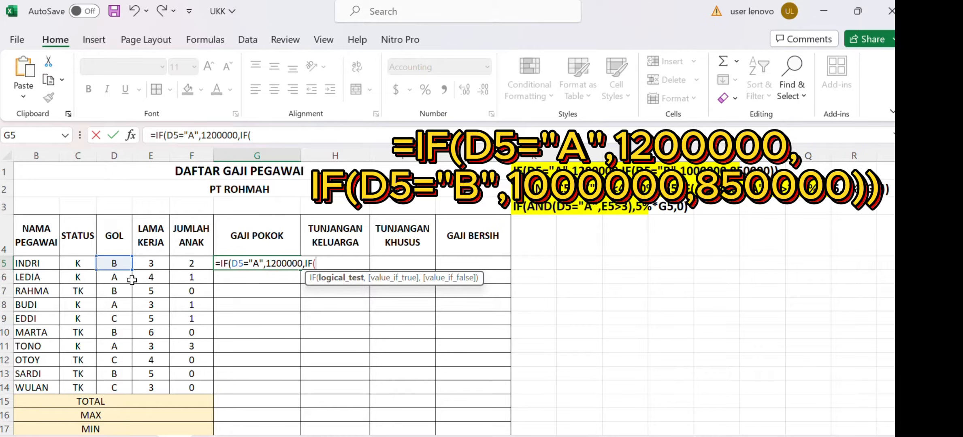
left_click(122, 264)
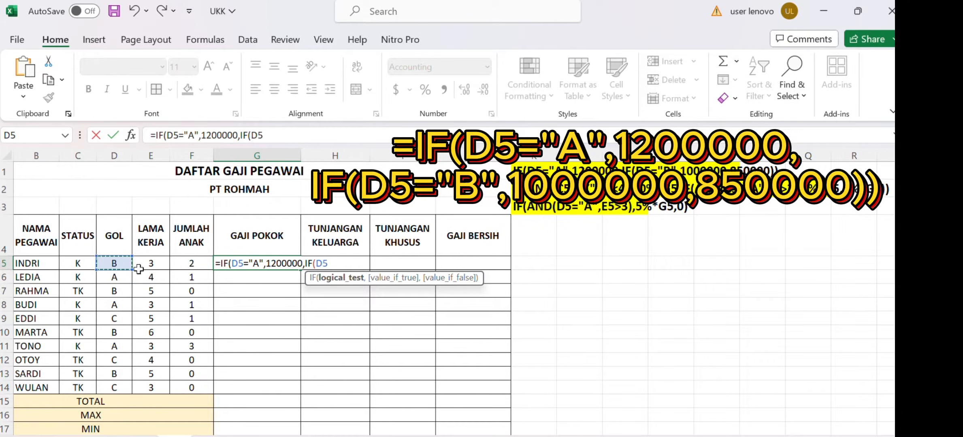
type("=\"B\"")
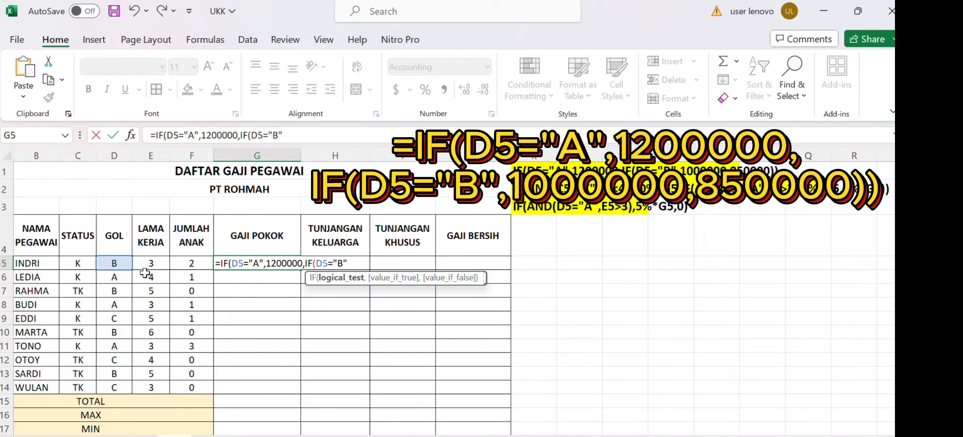
type(",1")
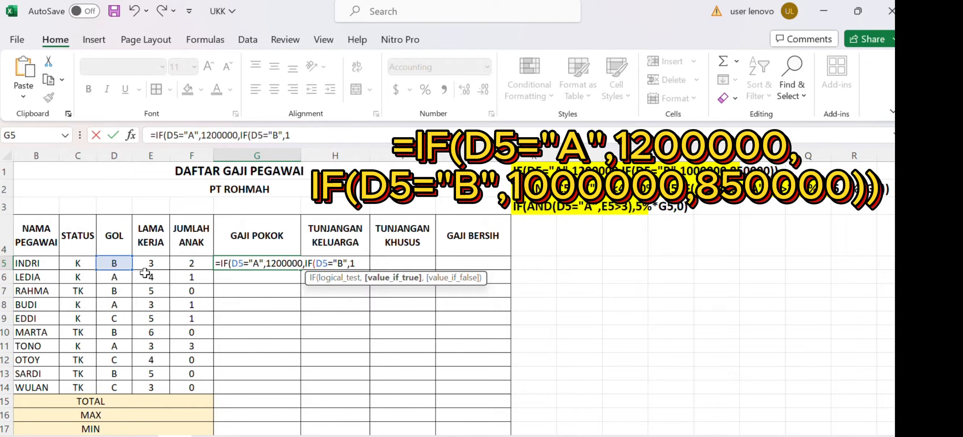
type("000000")
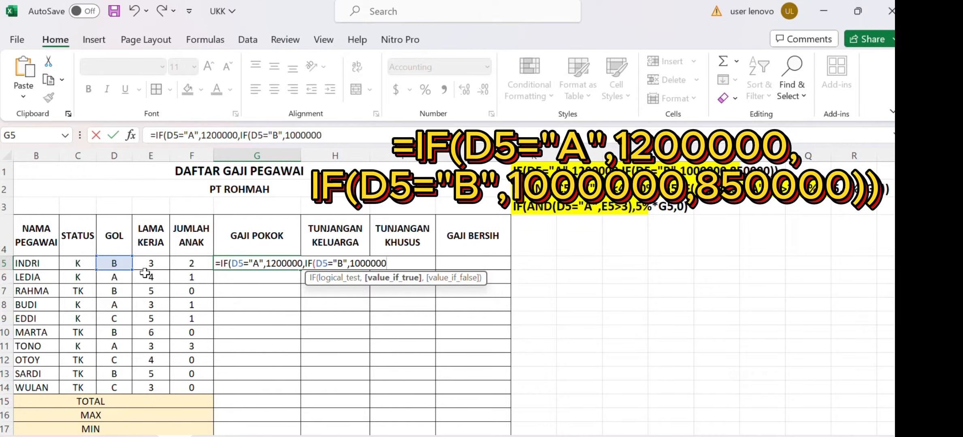
type(",")
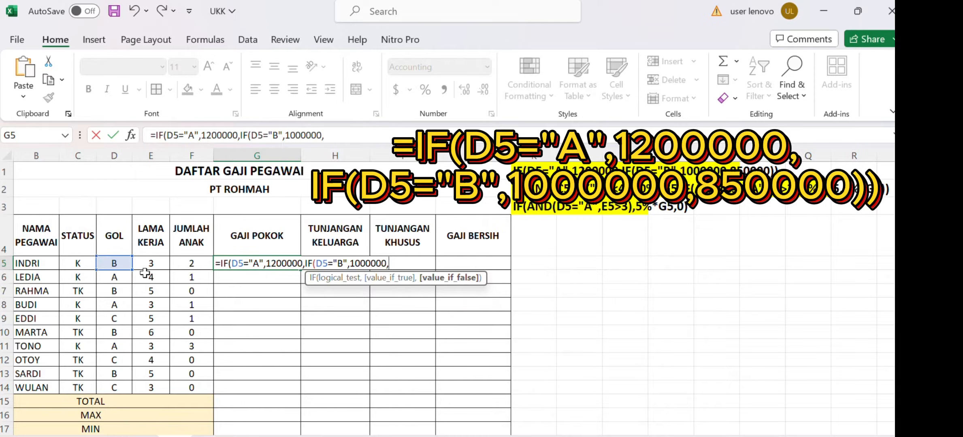
type("850000")
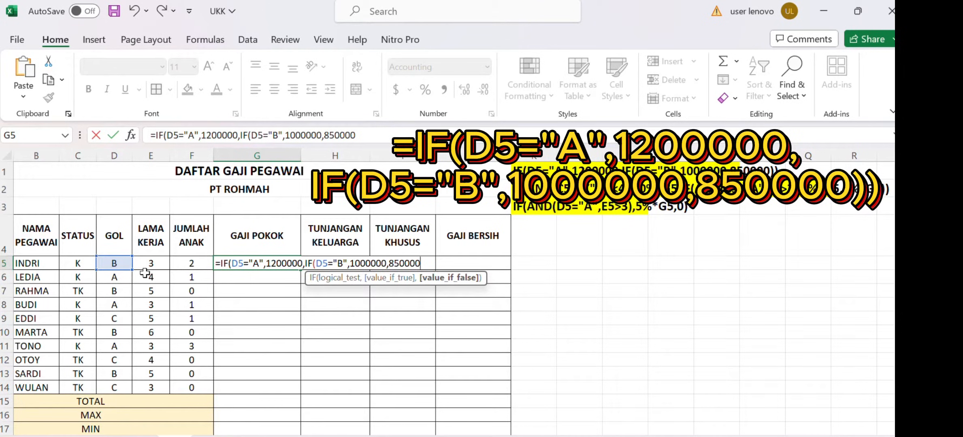
type("))")
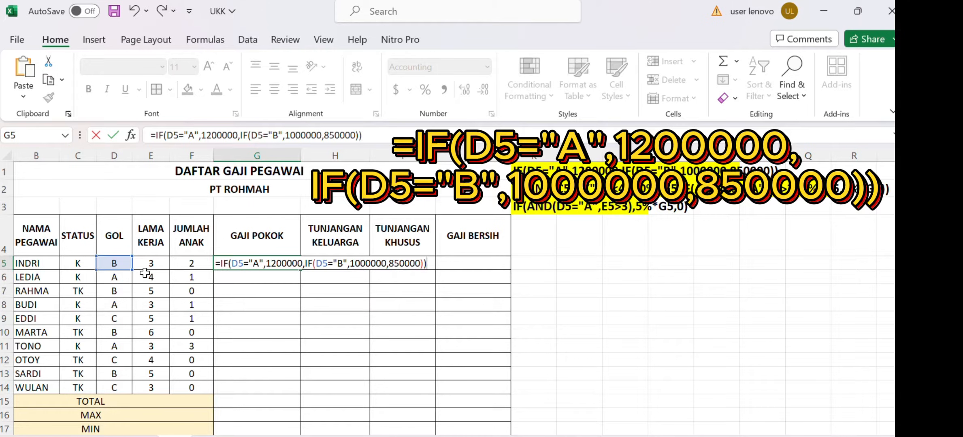
key("Return")
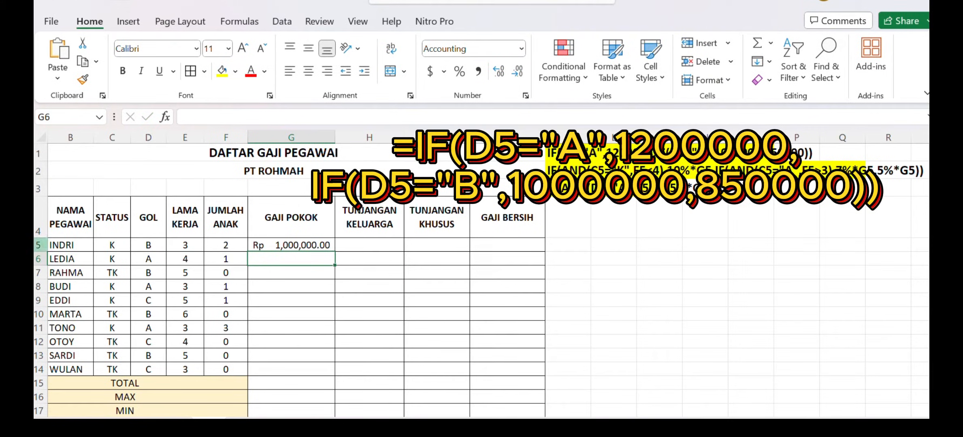
Fill the G5 formula down to G14 and narrow the GAJI POKOK column slightly.
left_click(313, 246)
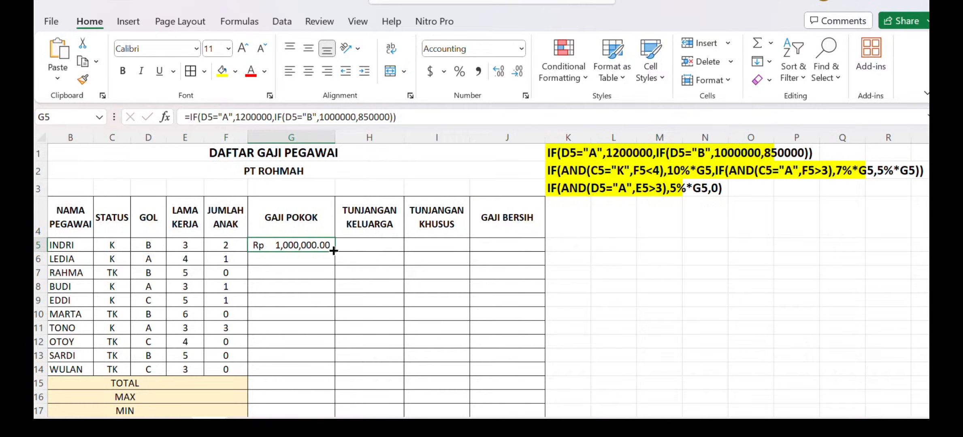
left_click_drag(333, 252, 319, 373)
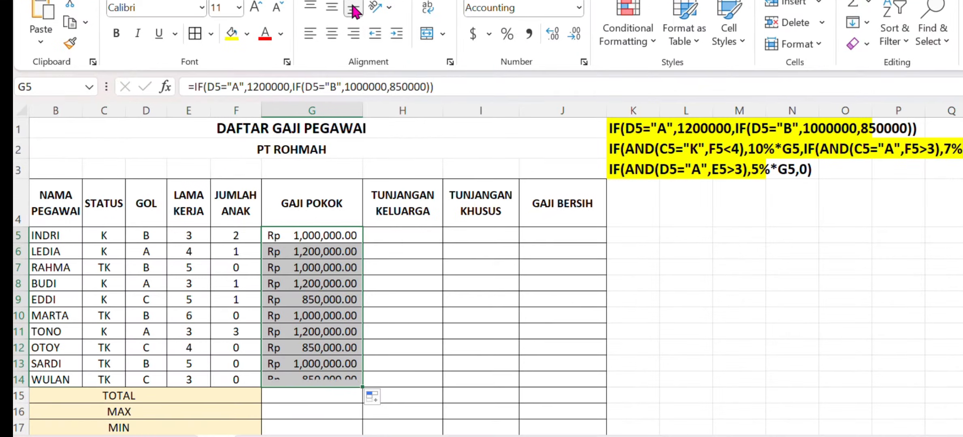
left_click_drag(363, 103, 353, 112)
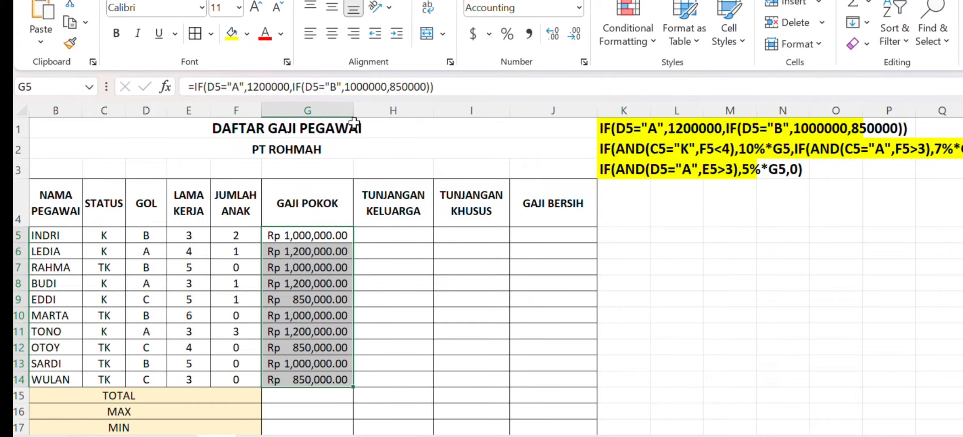
Start an IF formula in TUNJANGAN KELUARGA cell H5 with the condition AND(C5="K",F5<4).
left_click(384, 238)
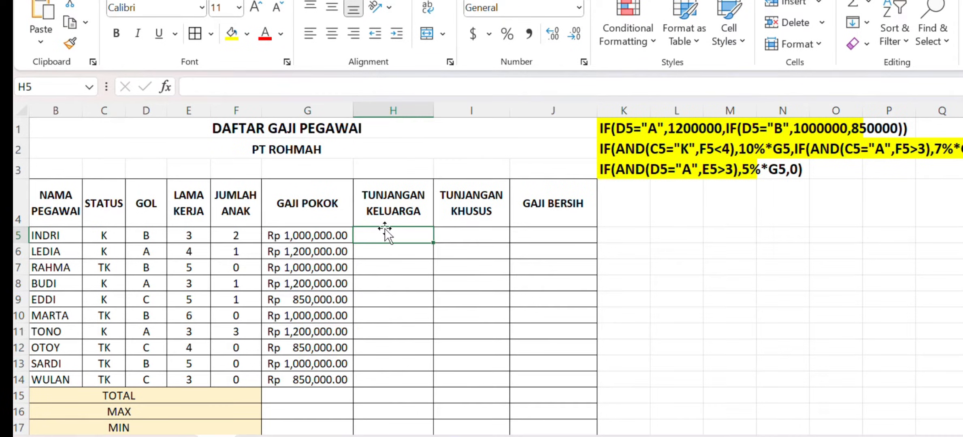
double_click(385, 234)
type("=")
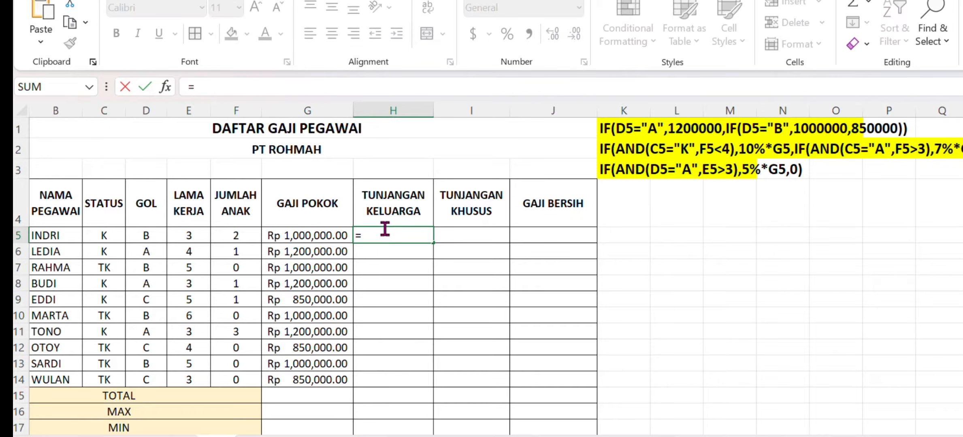
type("IF")
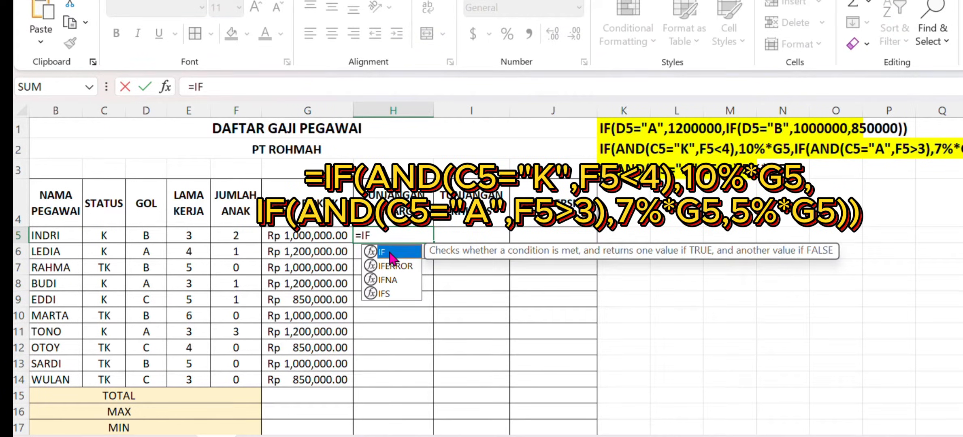
double_click(391, 255)
type("AN")
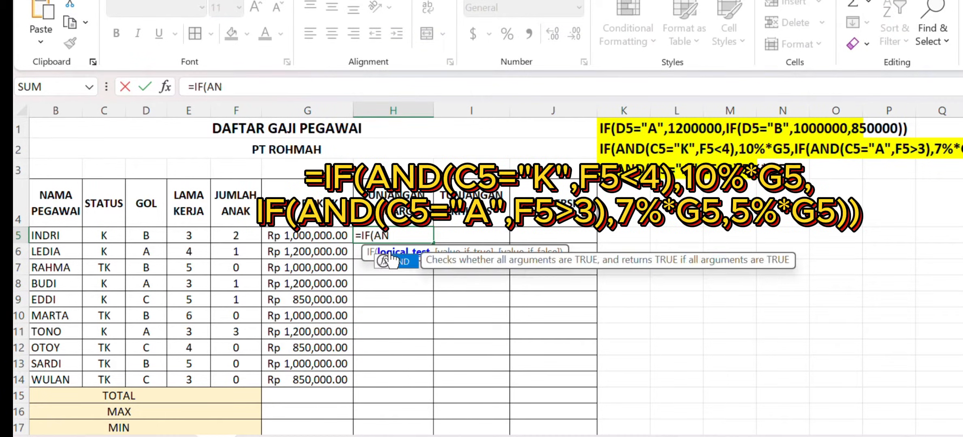
double_click(401, 264)
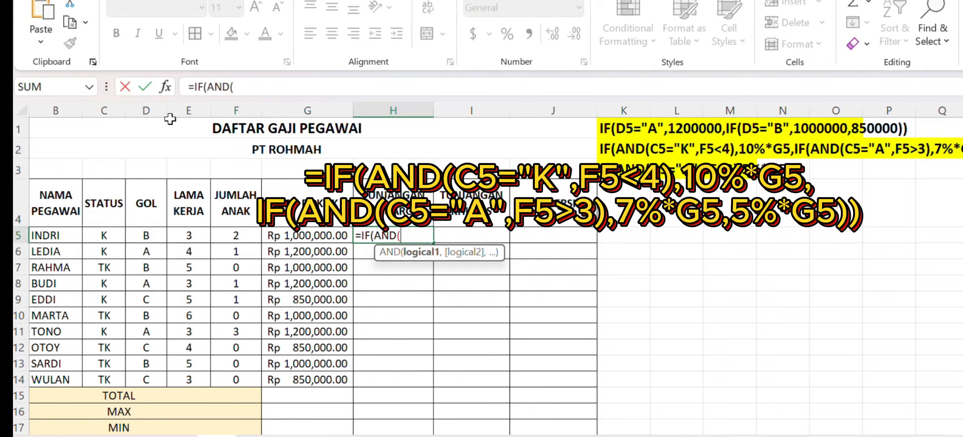
left_click(100, 235)
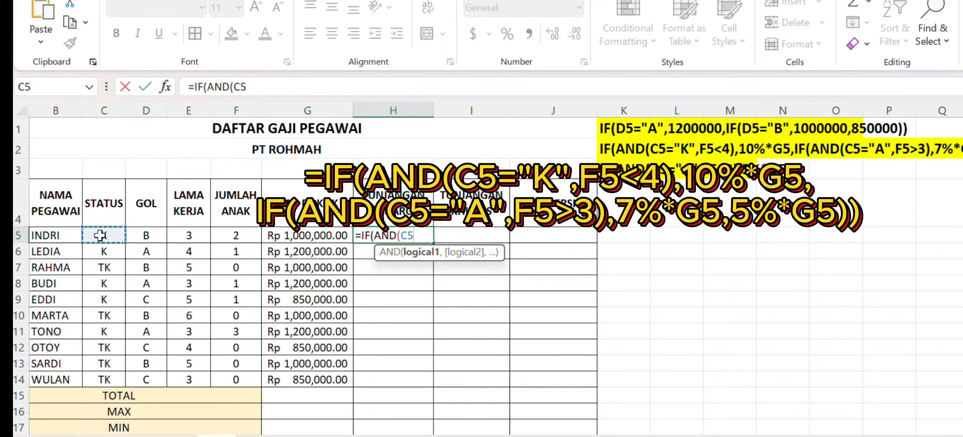
type("=")
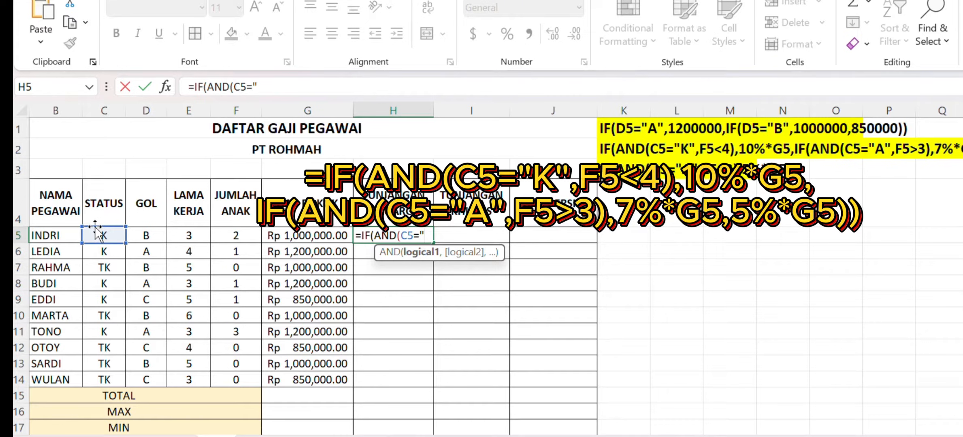
type("\"K\",")
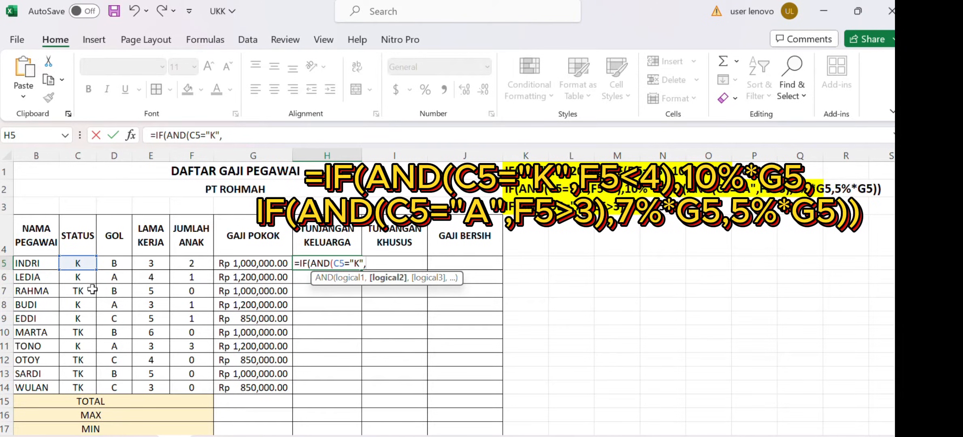
left_click(186, 265)
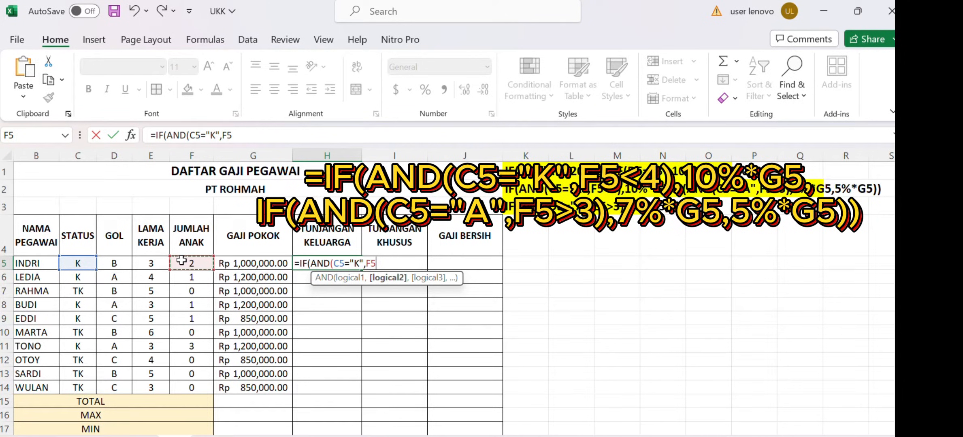
type("<4)")
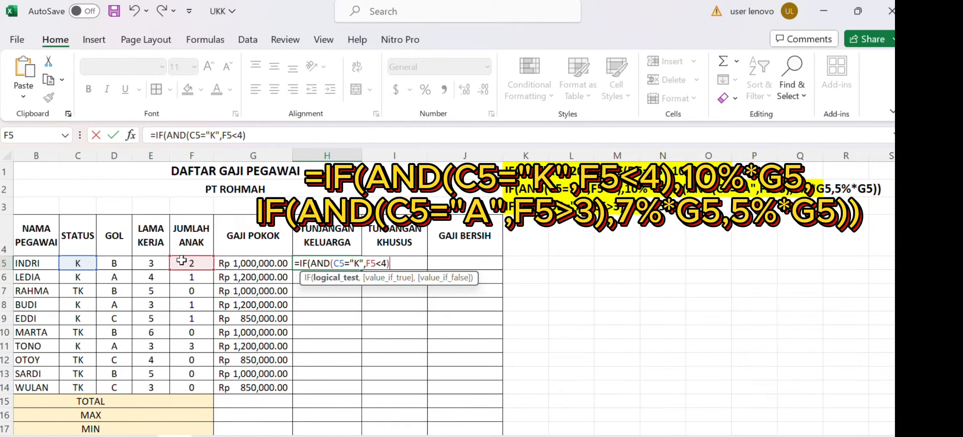
Make the H5 formula return 10%*G5 when its first condition is true.
type(",")
type("1")
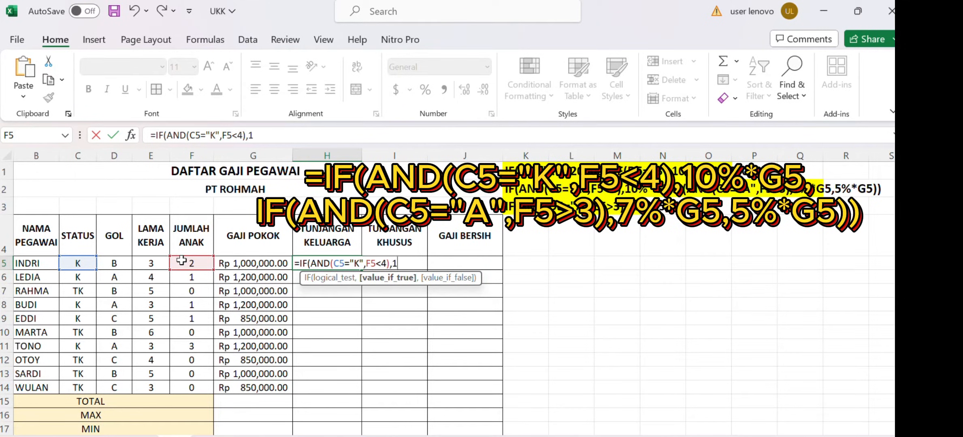
type("0%")
type("*")
left_click(240, 266)
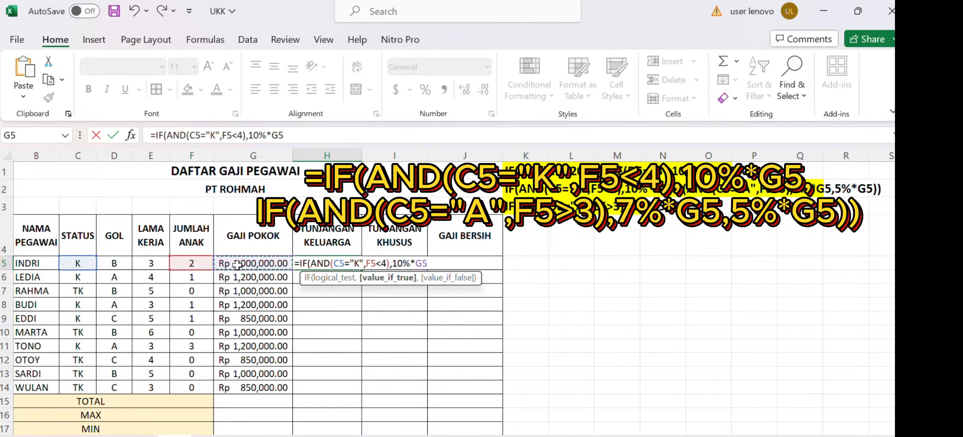
Nest a second IF in the H5 formula with the condition AND(C5="A",F5>3).
type(",I")
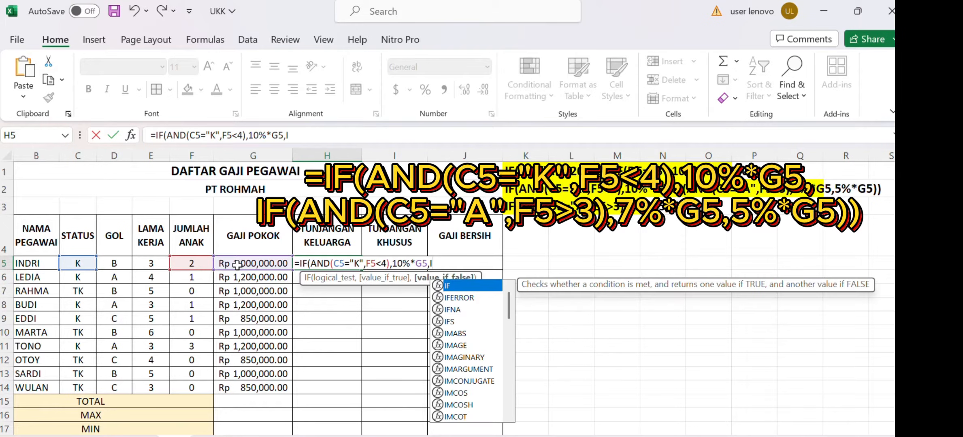
double_click(446, 285)
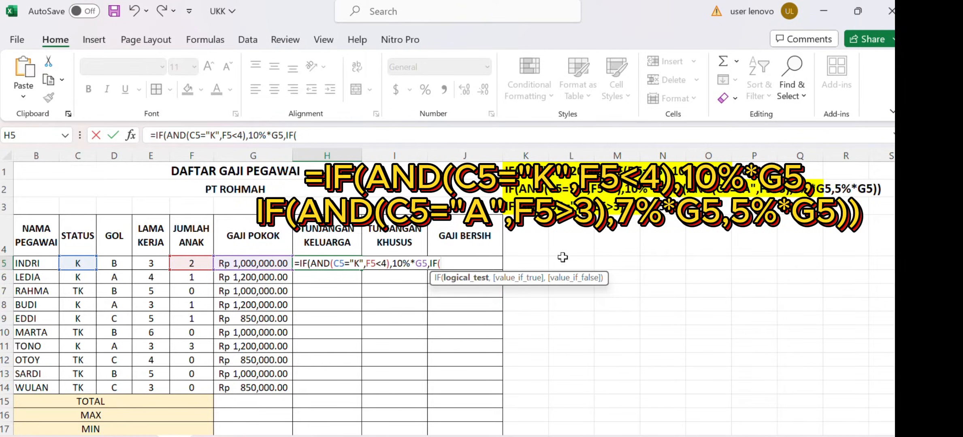
type("A")
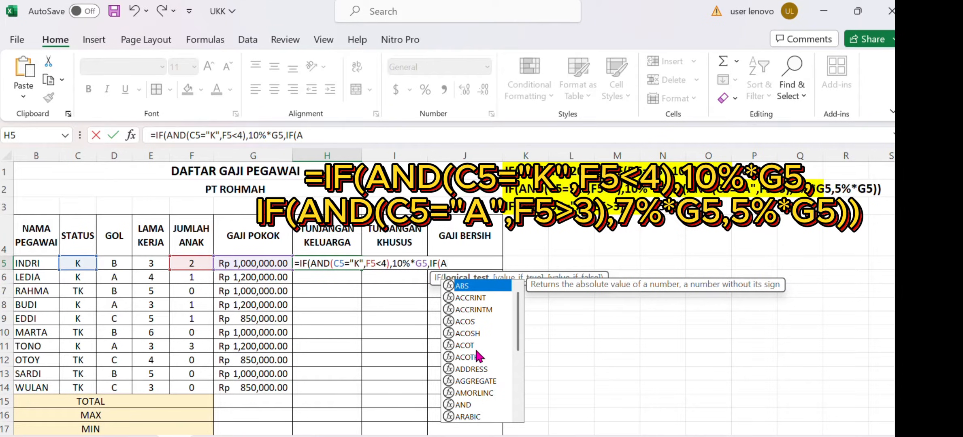
double_click(463, 405)
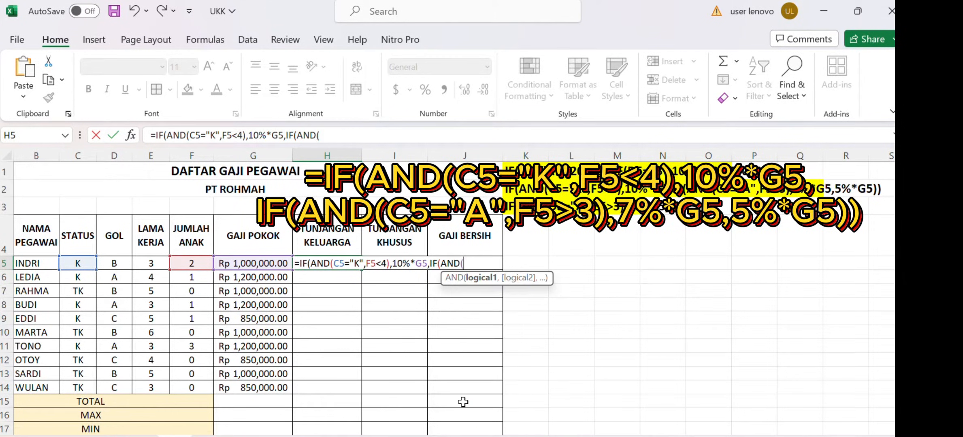
left_click(81, 263)
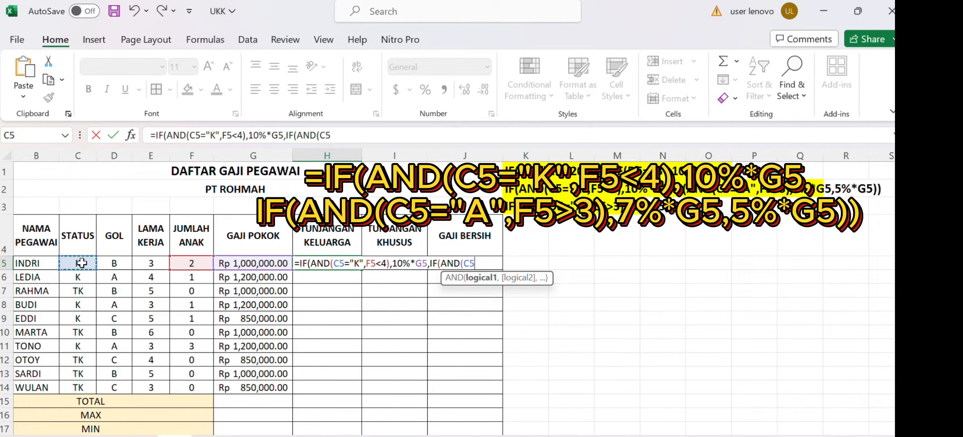
type("=\"A\"")
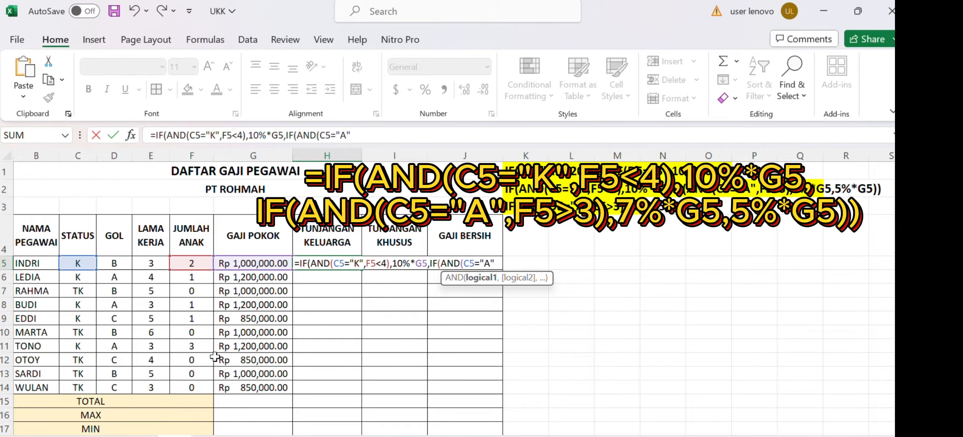
type(",")
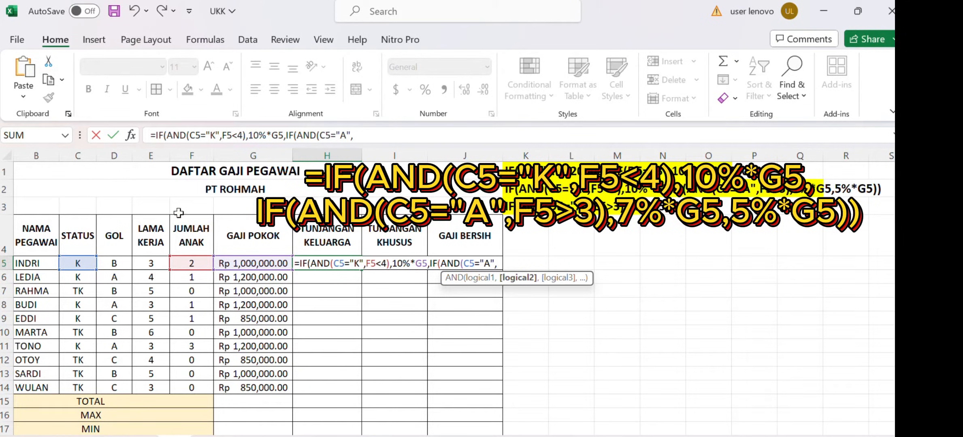
left_click(187, 264)
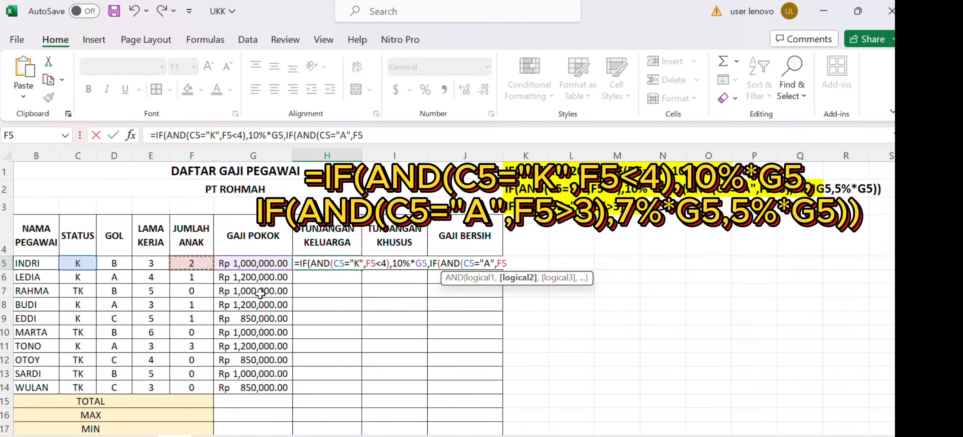
type(">3)")
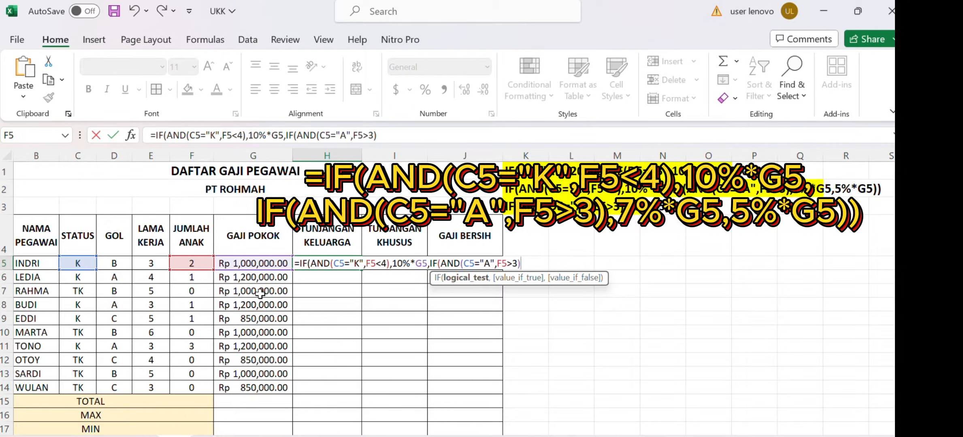
Make the nested IF in H5 return 7%*G5 when true and 5%*G5 otherwise.
type(",")
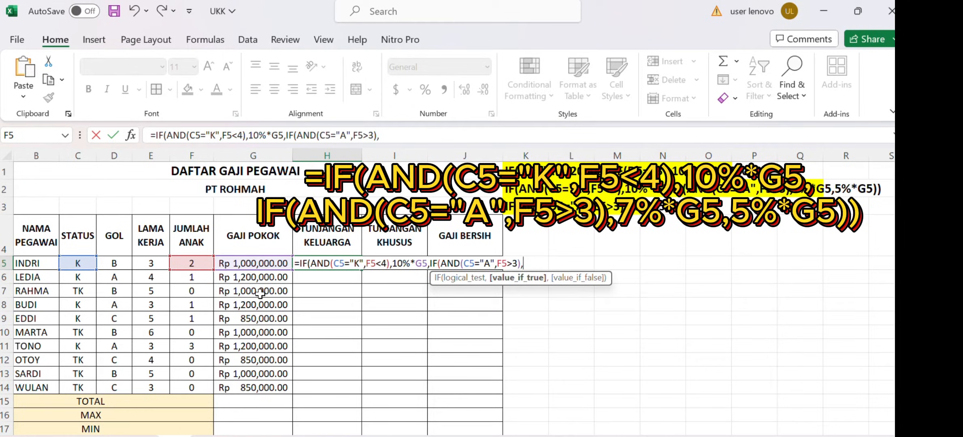
type("7%*")
left_click(246, 264)
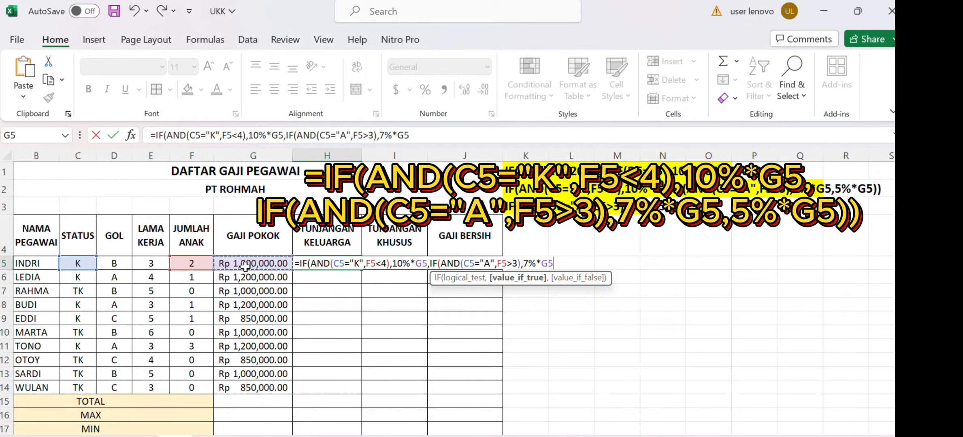
type(",")
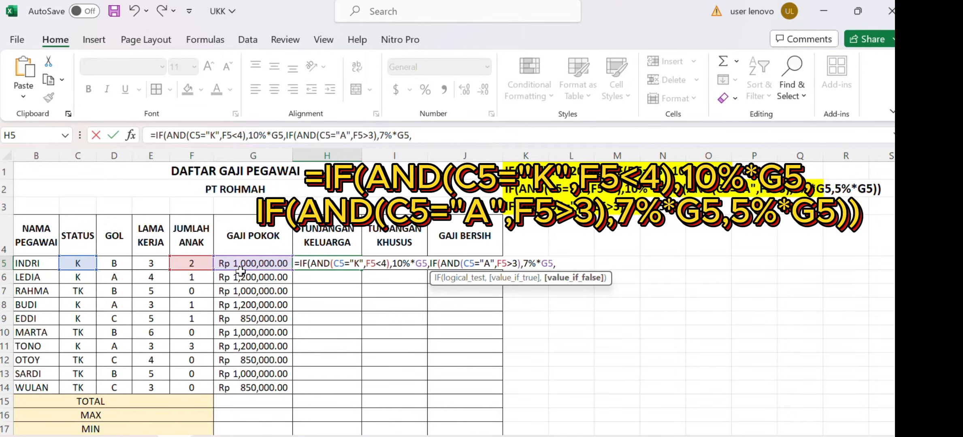
type("5%")
type("*")
left_click(249, 262)
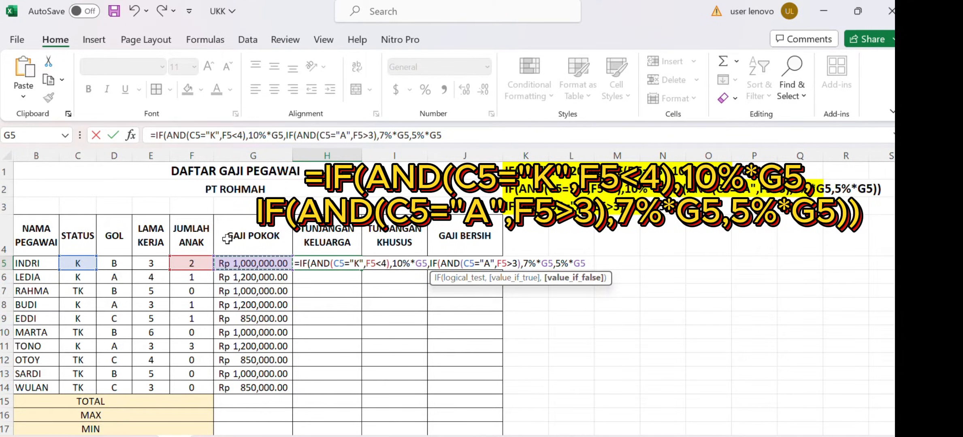
Close both IF functions, enter the H5 formula and fill it down to H14.
type("))")
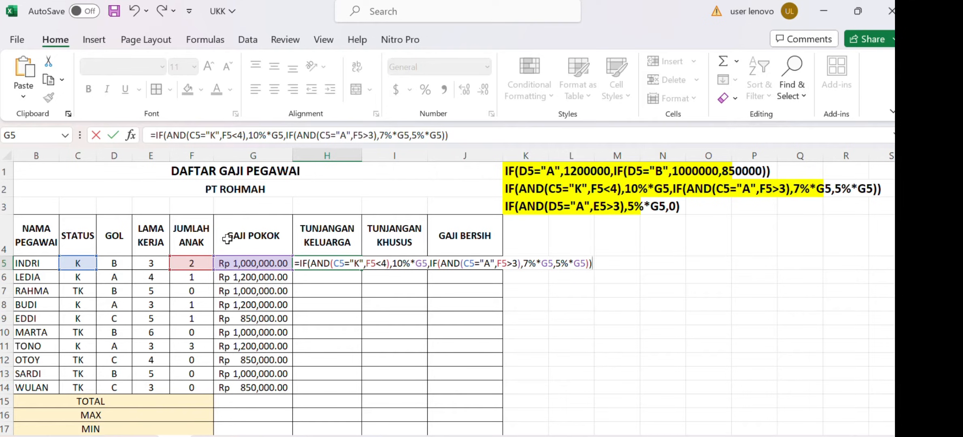
key("Return")
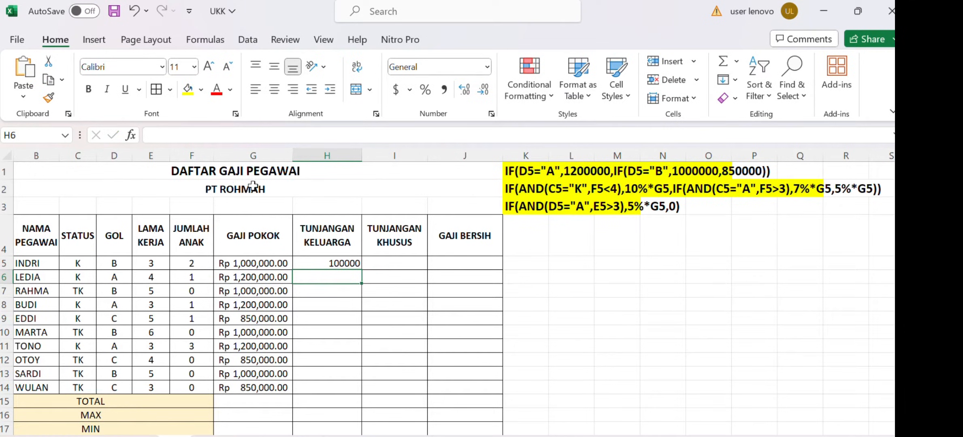
left_click(341, 265)
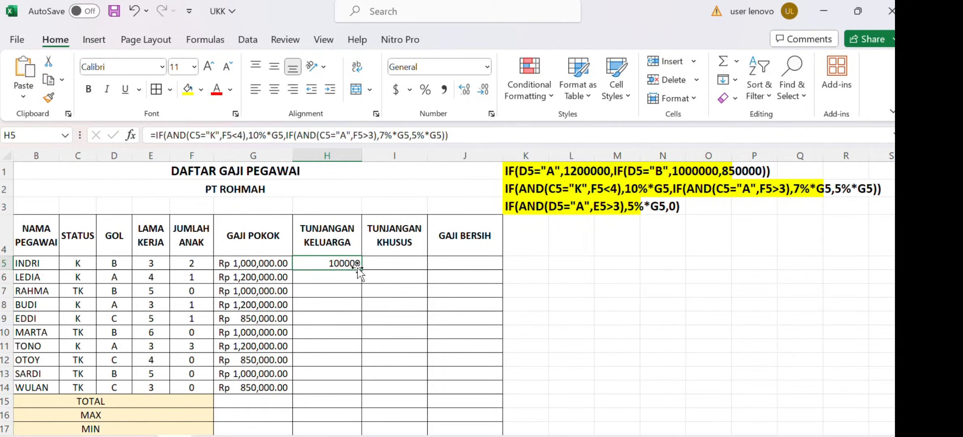
left_click_drag(360, 270, 365, 392)
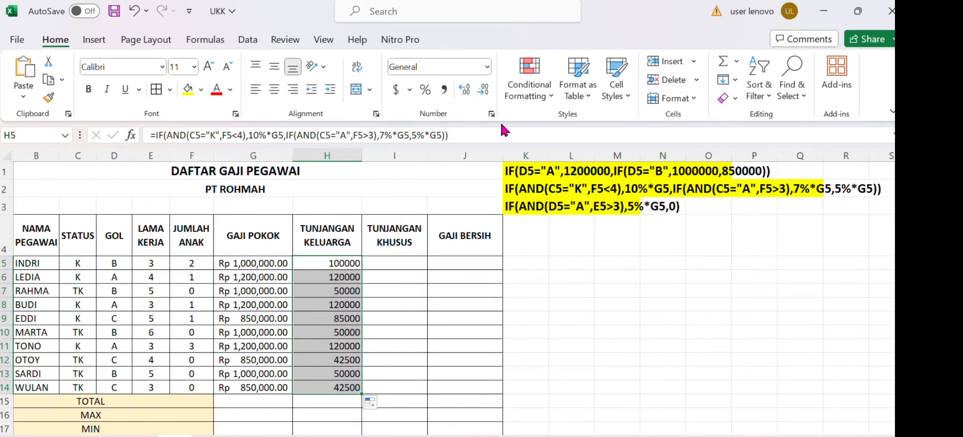
Start an IF formula in I5 with the condition AND(D5="A",E5>3).
left_click(377, 263)
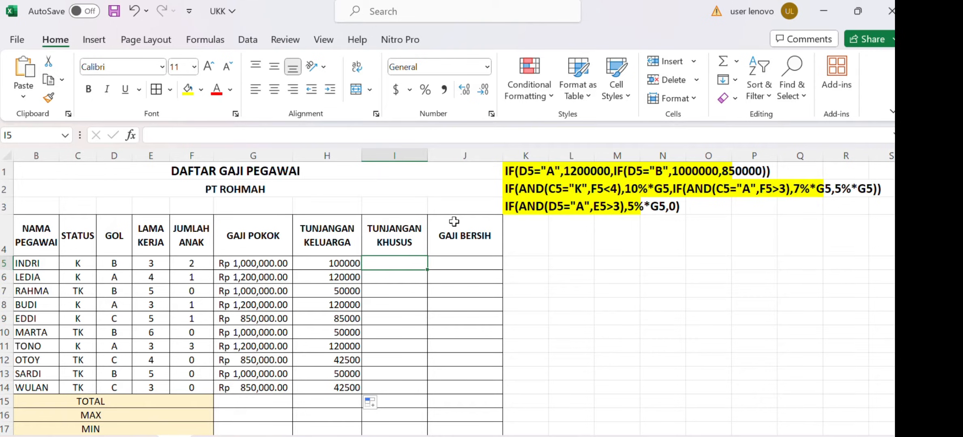
type("=")
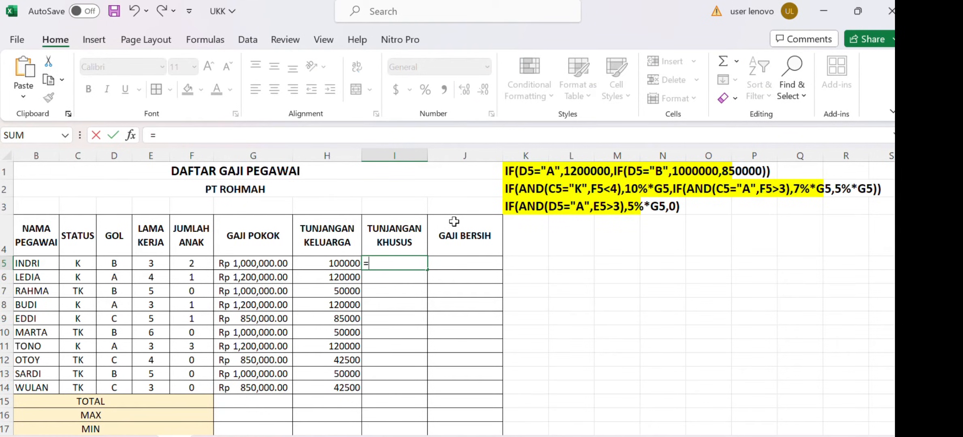
type("IF")
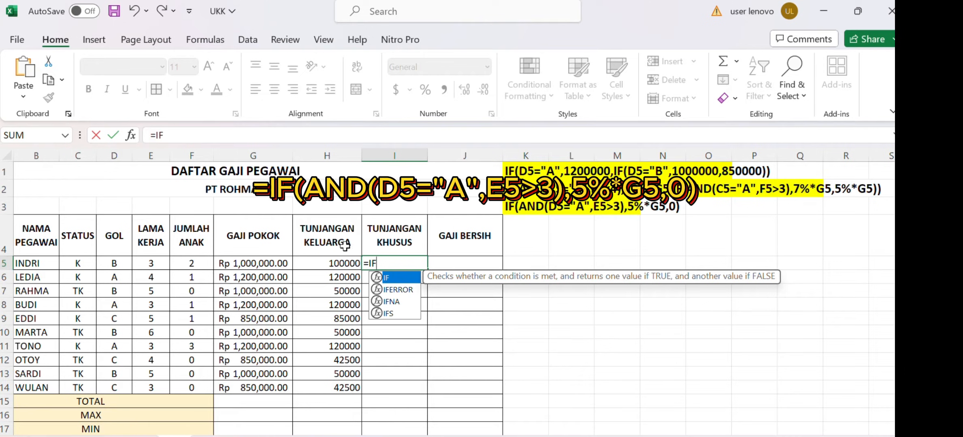
double_click(382, 279)
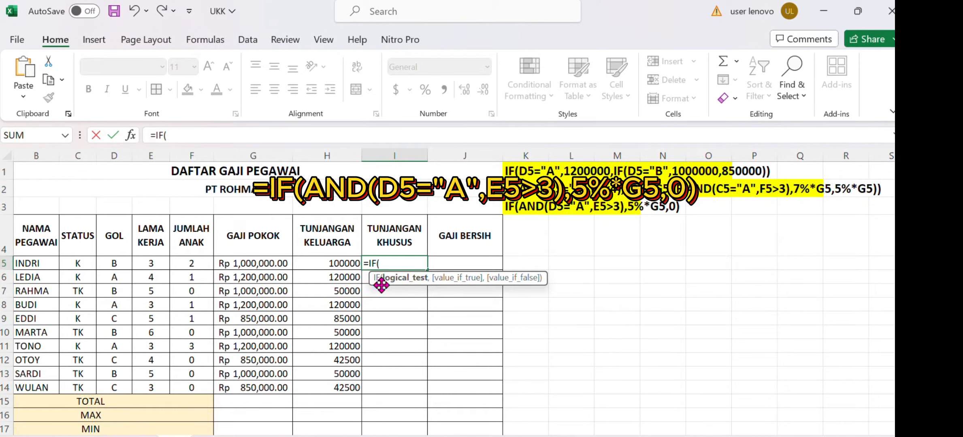
type("A")
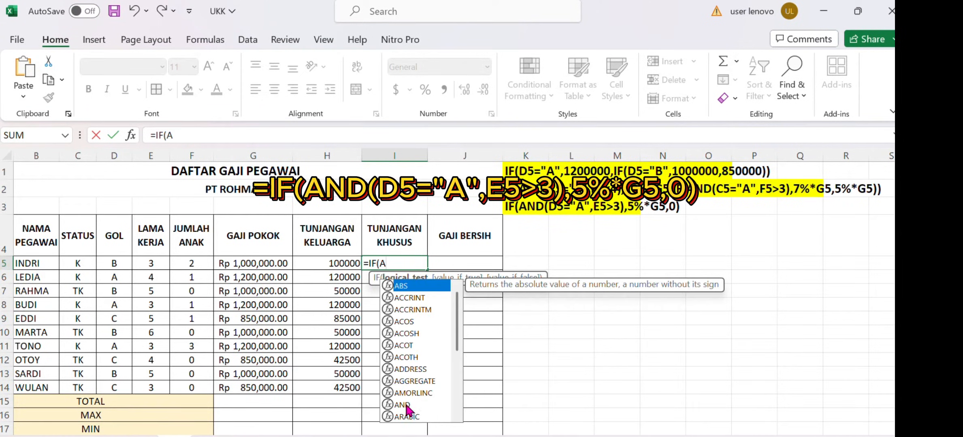
double_click(407, 406)
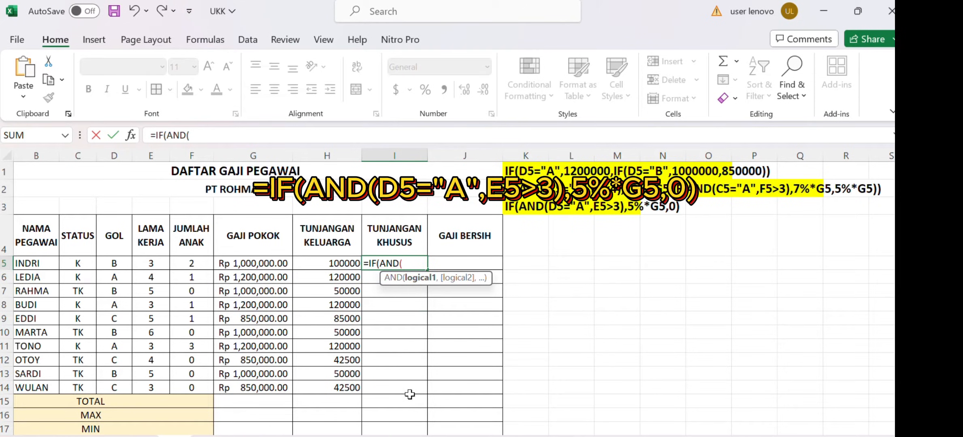
left_click(115, 259)
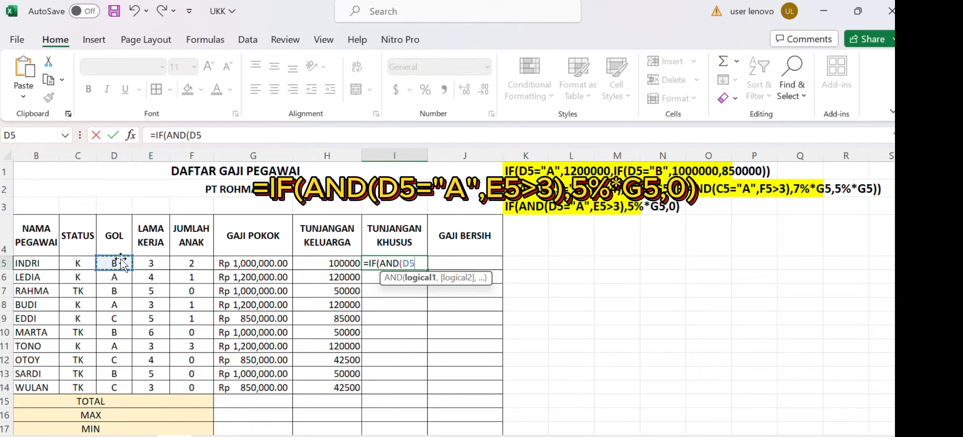
type("=\"A\",")
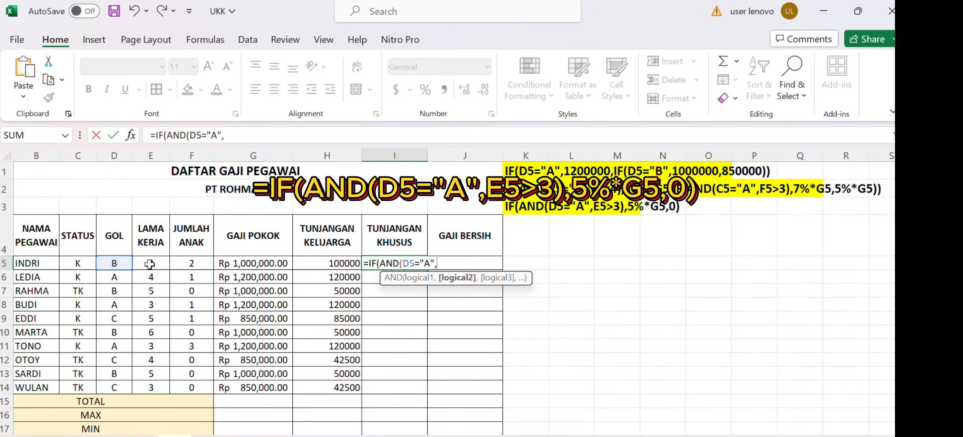
left_click(149, 264)
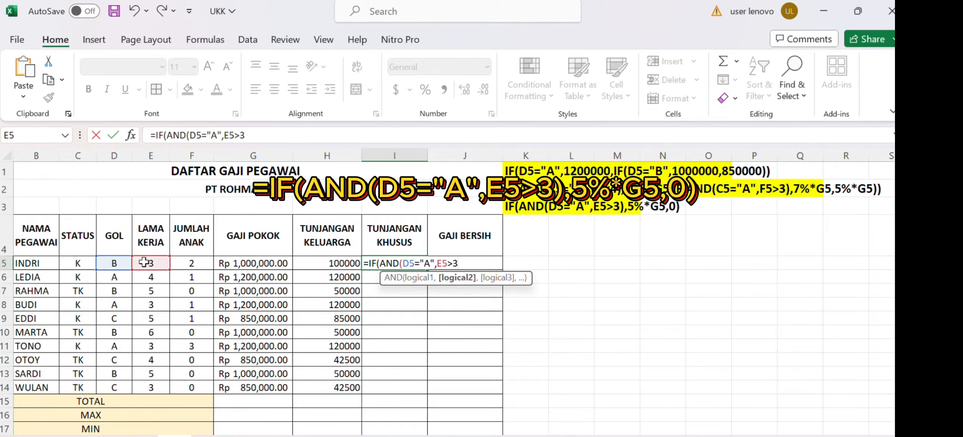
type(">3),")
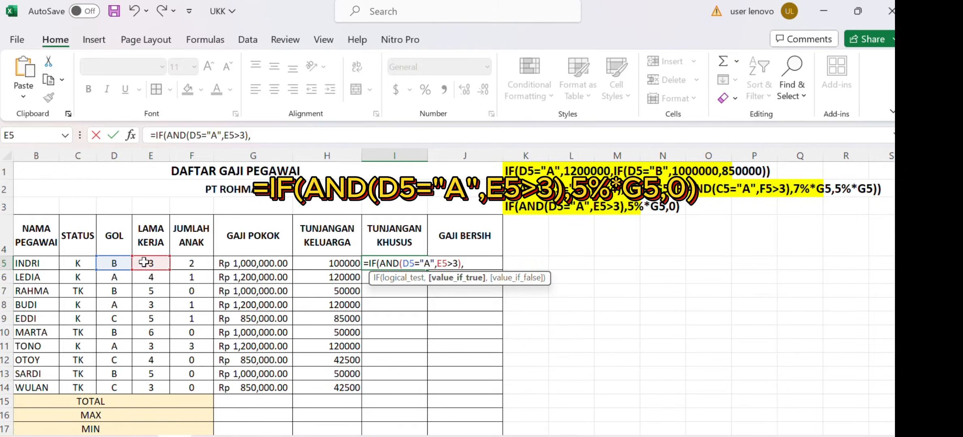
Make the I5 formula return 5%*G5 when true and 0 otherwise, and fill it down to I14.
type("5%*")
left_click(260, 261)
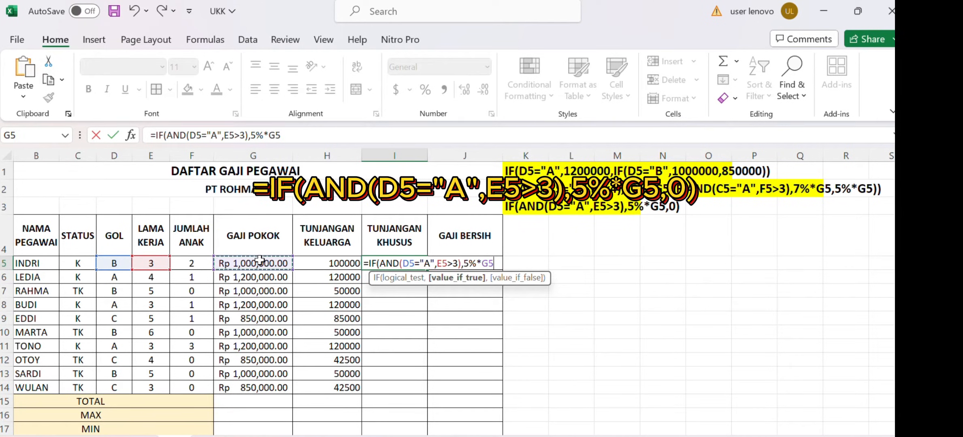
type(",0")
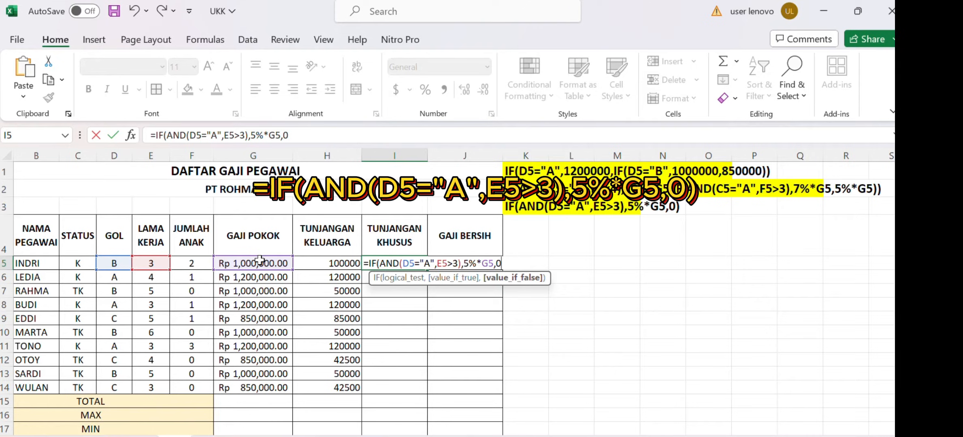
type(")")
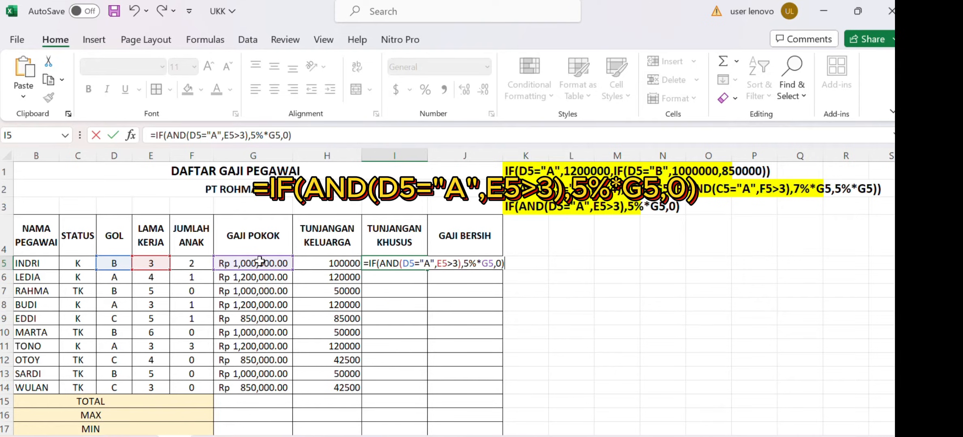
key("Return")
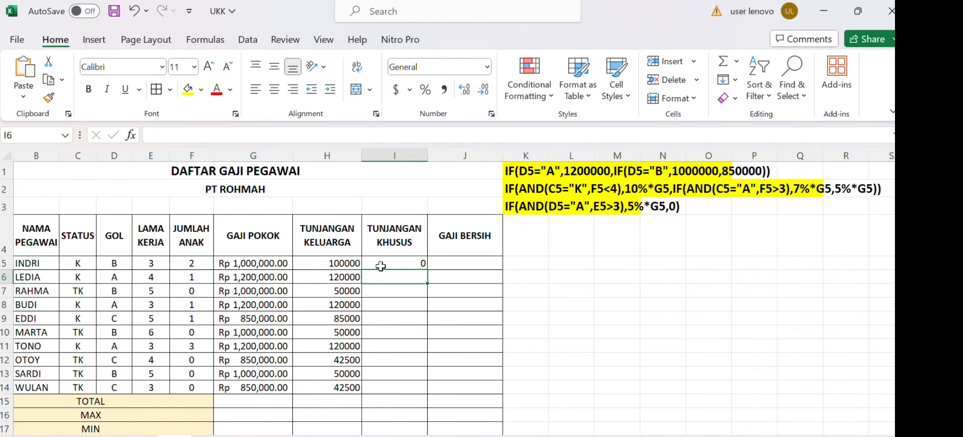
left_click(380, 266)
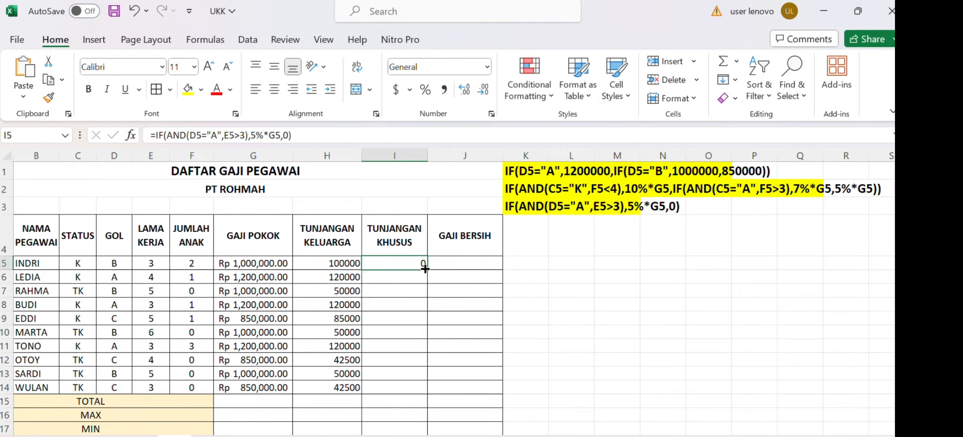
left_click_drag(425, 269, 408, 388)
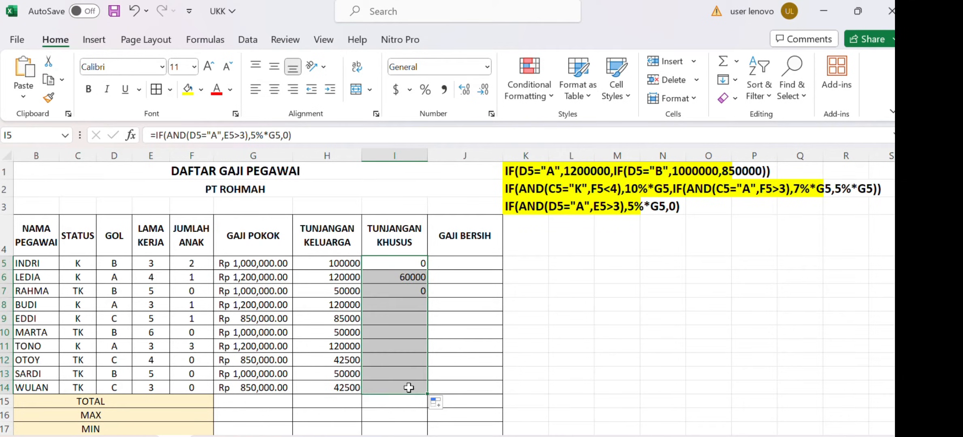
Calculate the first employee's GAJI BERSIH in J5 with =SUM(G5:I5).
left_click(453, 247)
left_click(456, 264)
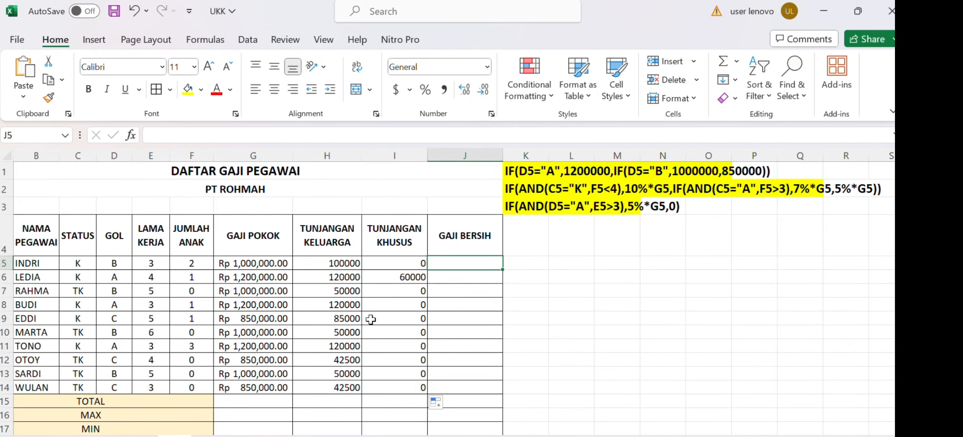
left_click(388, 264)
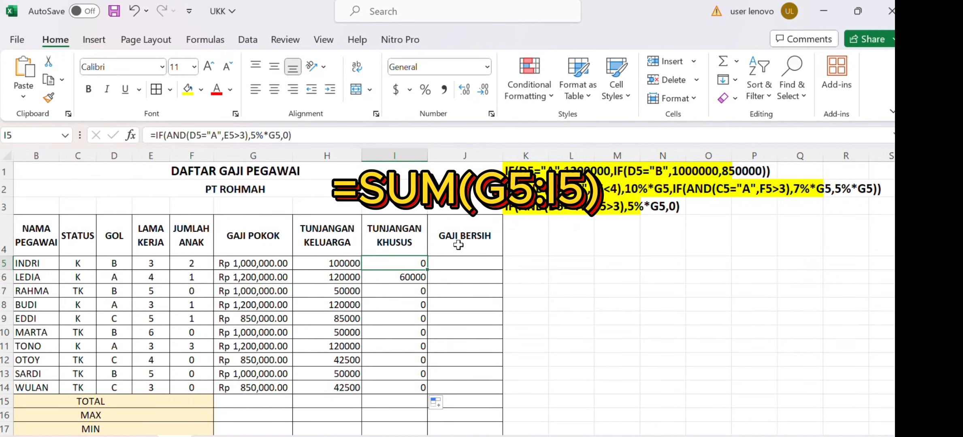
left_click(582, 290)
left_click(481, 264)
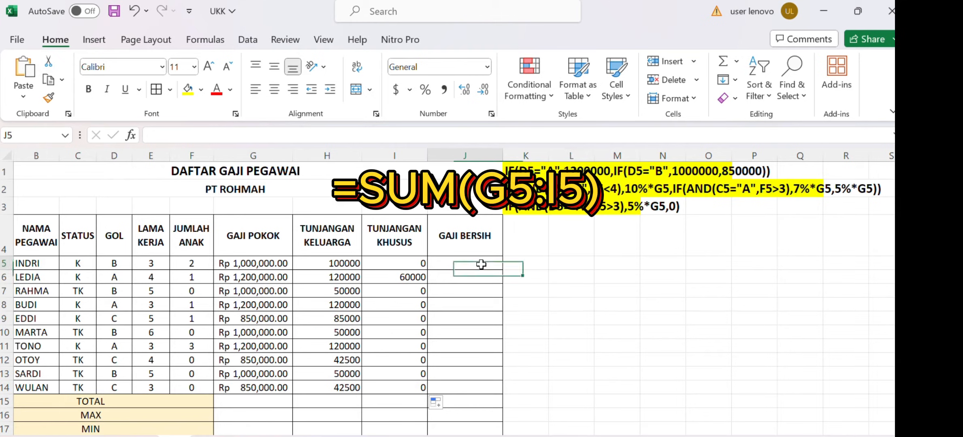
type("=")
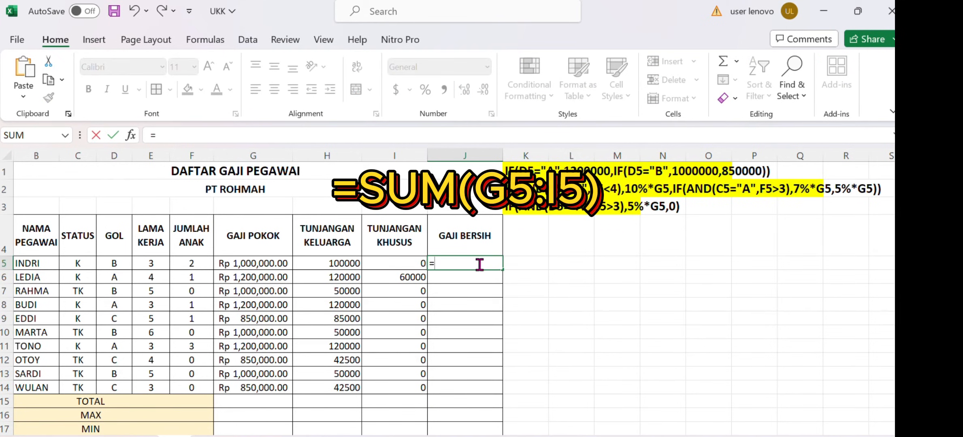
type("SU")
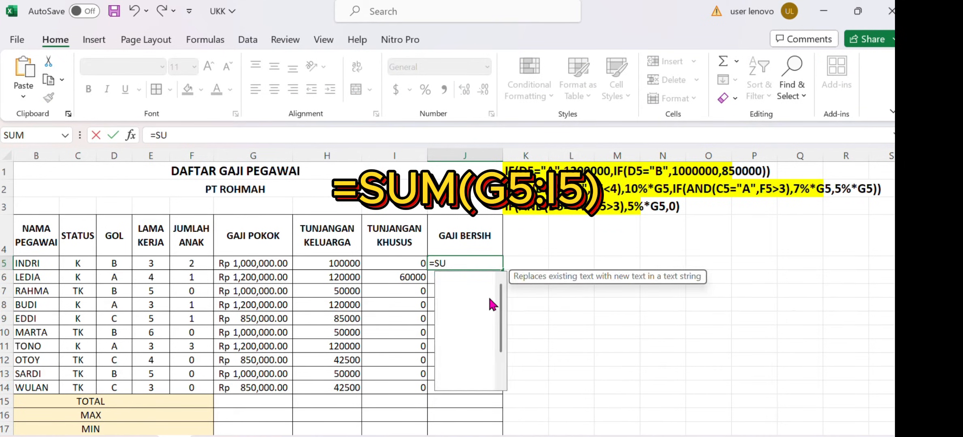
type("M(")
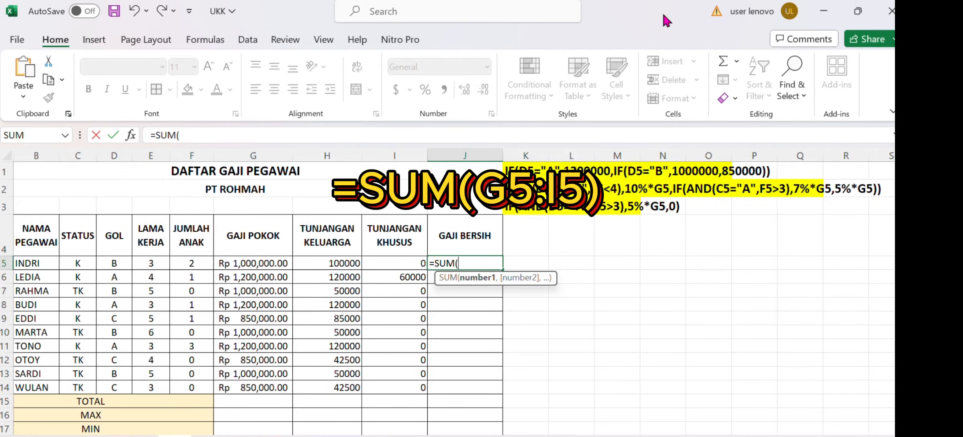
left_click_drag(256, 265, 392, 261)
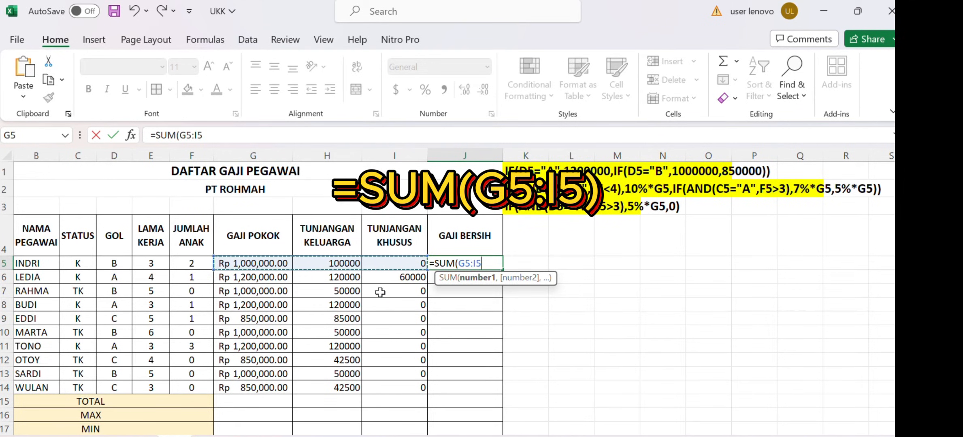
type(")")
key("Return")
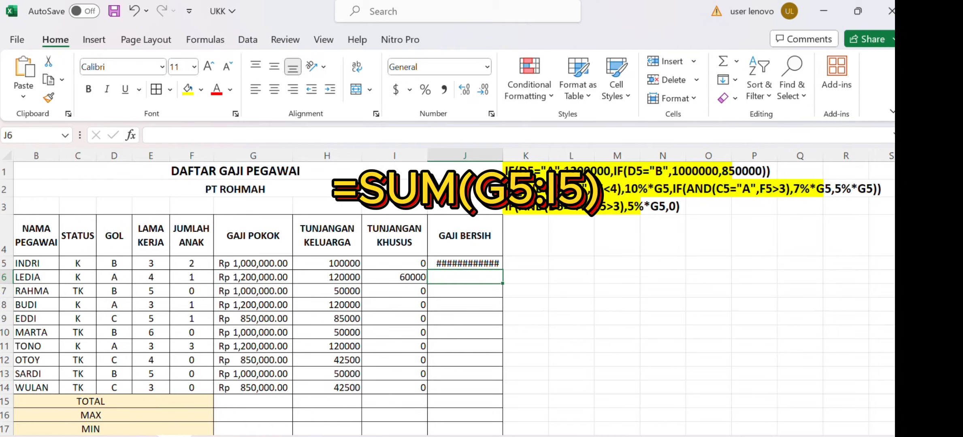
Widen column J slightly and fill the J5 formula down to J14.
left_click_drag(506, 159, 514, 159)
left_click(501, 254)
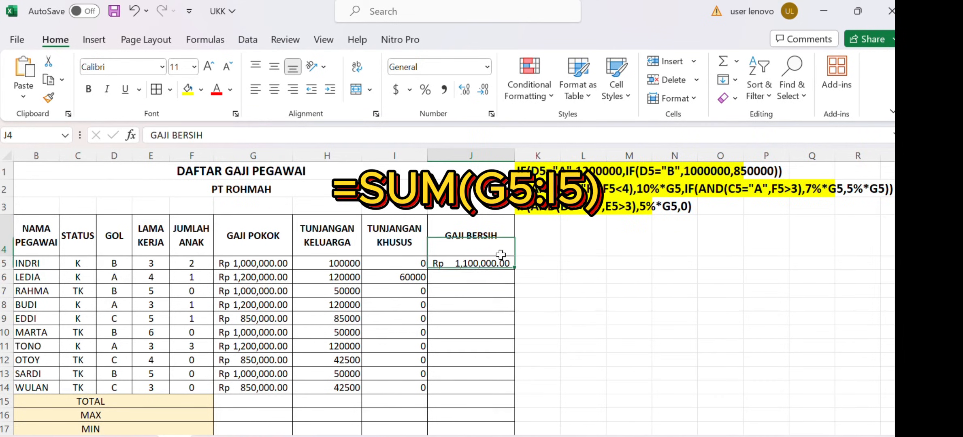
left_click(502, 264)
left_click_drag(513, 268, 514, 392)
Apply the Accounting number format to the allowance cells H5:I14.
left_click_drag(310, 265, 400, 383)
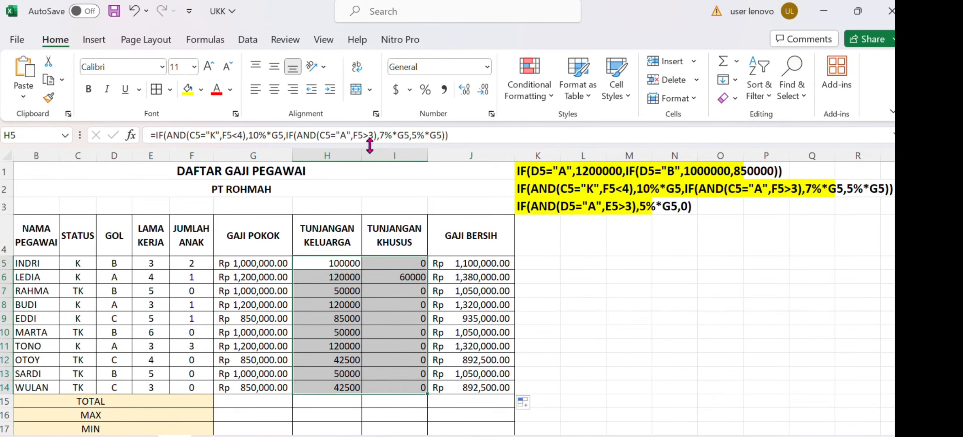
left_click(487, 67)
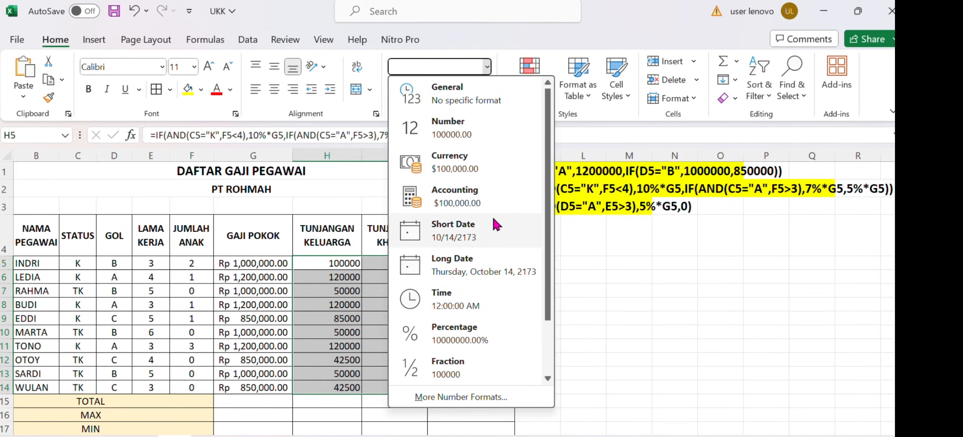
left_click(488, 202)
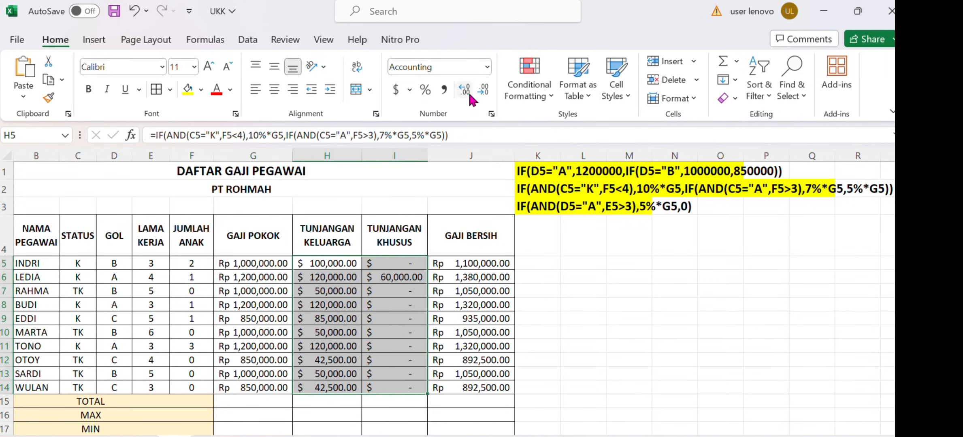
Set the accounting currency symbol of H5:I14 to Rp Indonesian.
left_click(409, 90)
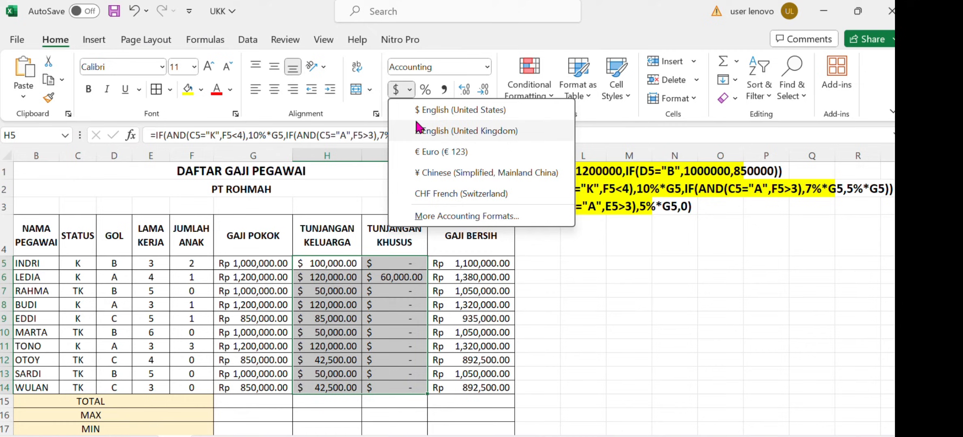
left_click(458, 209)
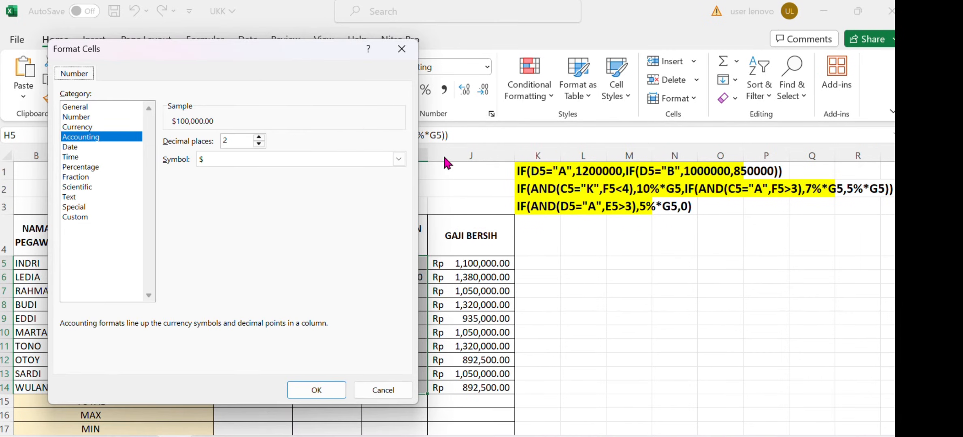
left_click(399, 159)
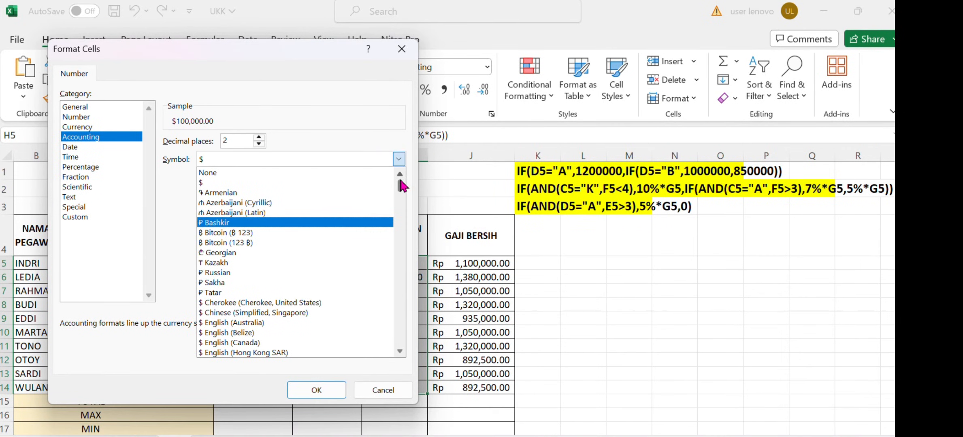
scroll(399, 199, "down", 20)
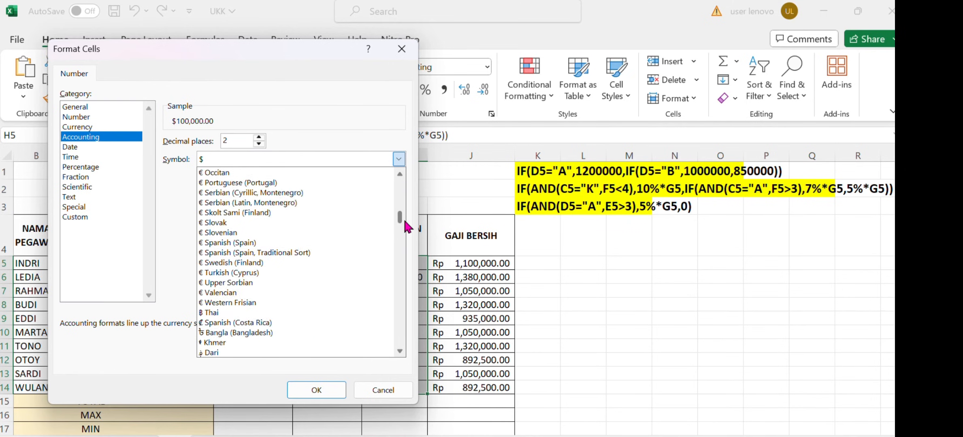
left_click_drag(408, 244, 413, 260)
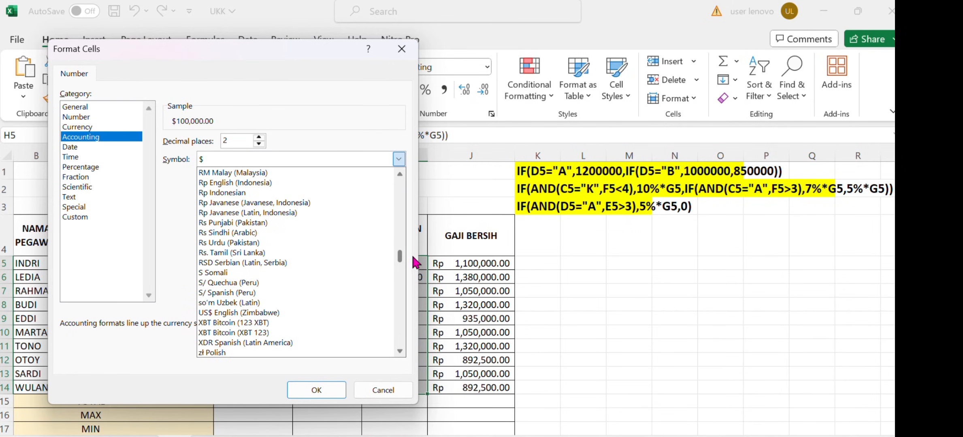
left_click(263, 193)
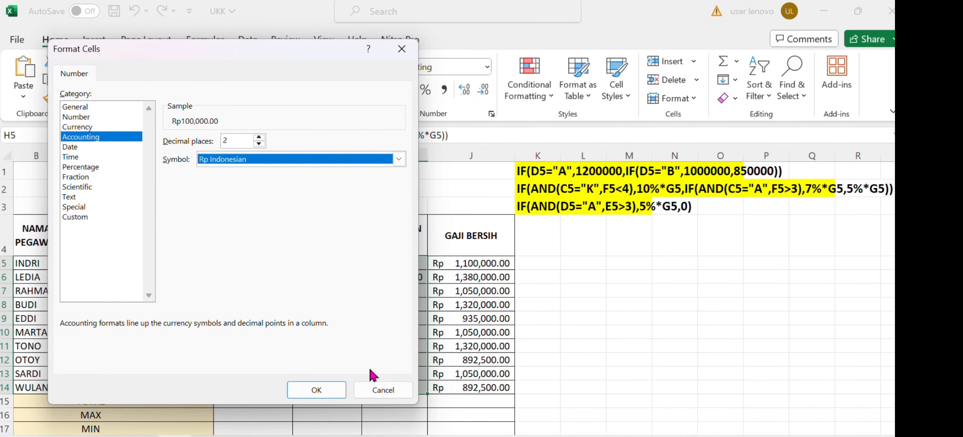
left_click(338, 391)
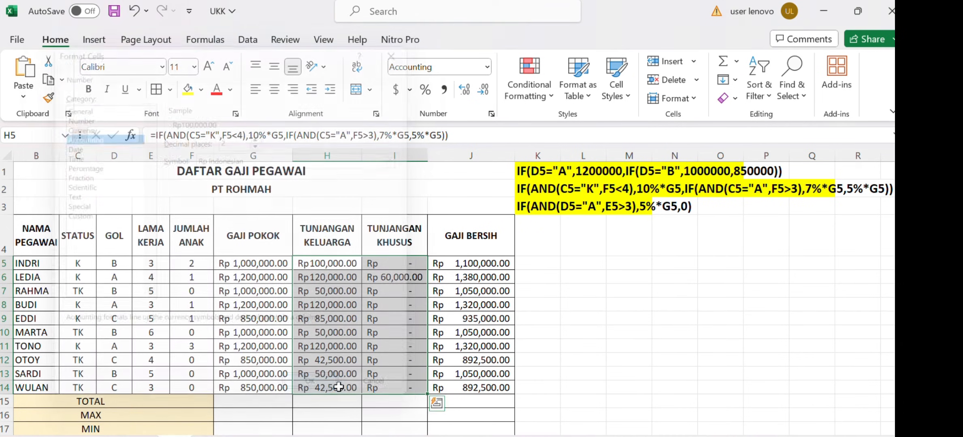
Calculate the GAJI POKOK total in G15 with =SUM(G5:G14) and widen column G slightly.
left_click(564, 282)
left_click_drag(899, 226, 899, 245)
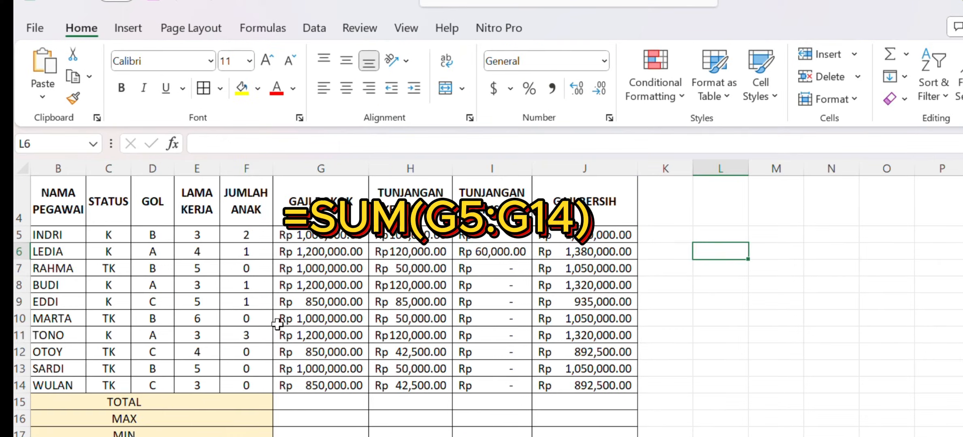
left_click(308, 403)
type("=")
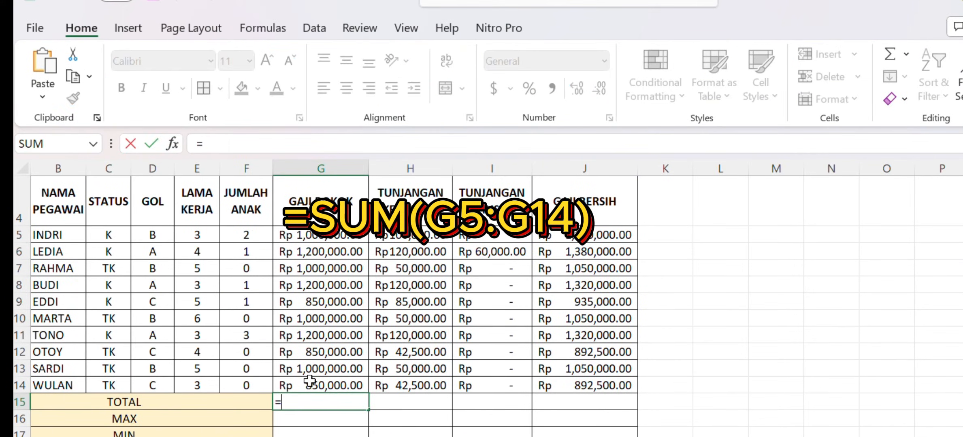
type("SUM")
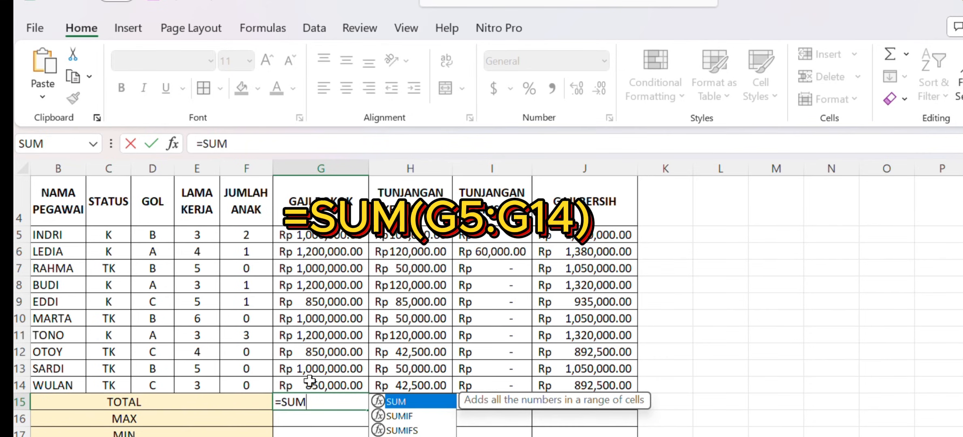
double_click(390, 401)
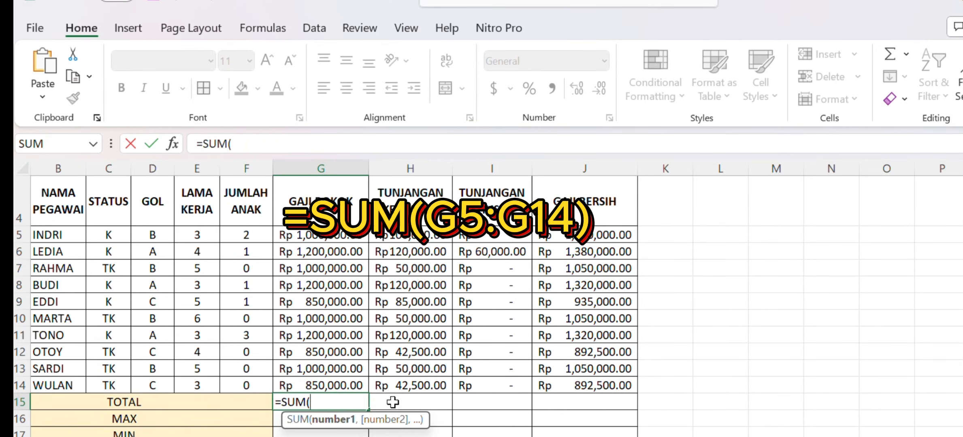
left_click_drag(328, 239, 331, 379)
key("Return")
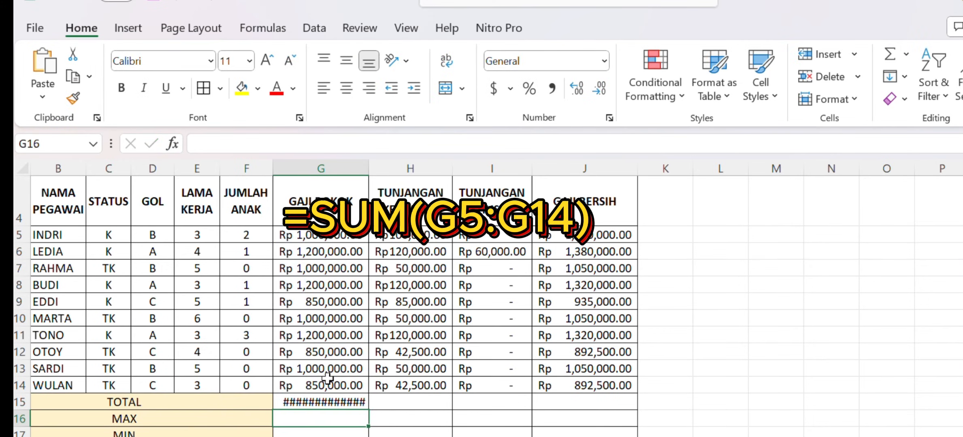
left_click_drag(369, 162, 379, 161)
Calculate the highest GAJI POKOK in the MAX row, cell G16, with =MAX(G5:G14).
type("=")
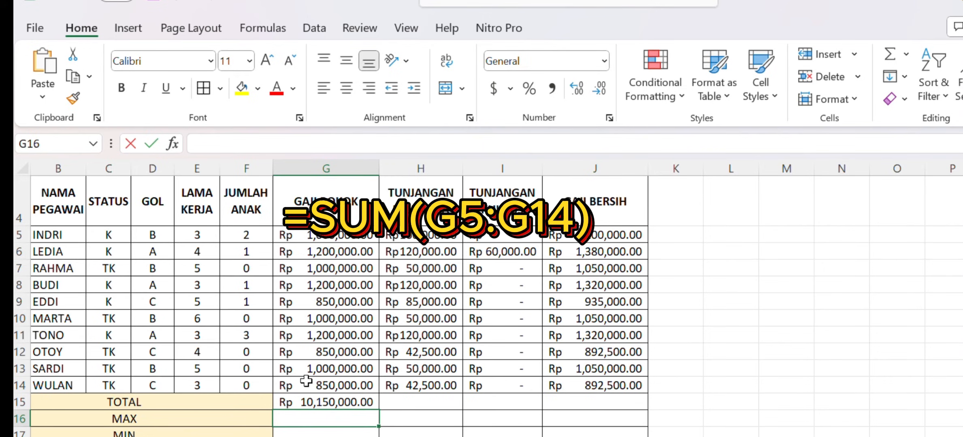
type("MAX")
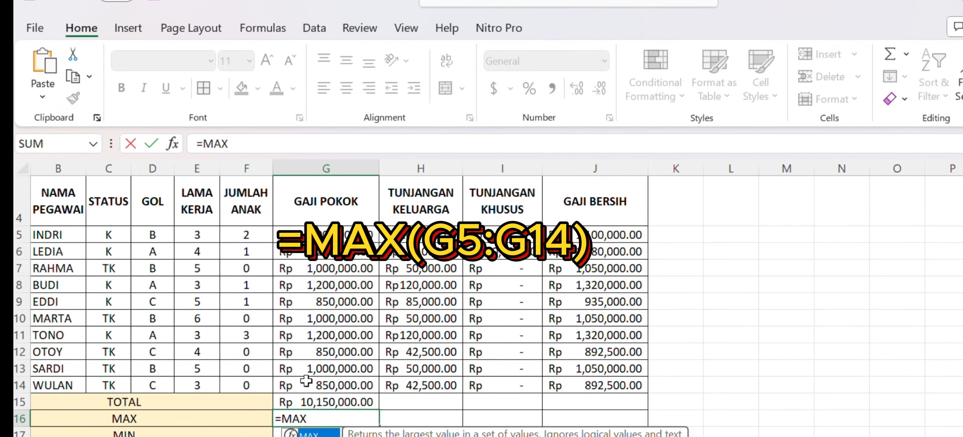
type("(")
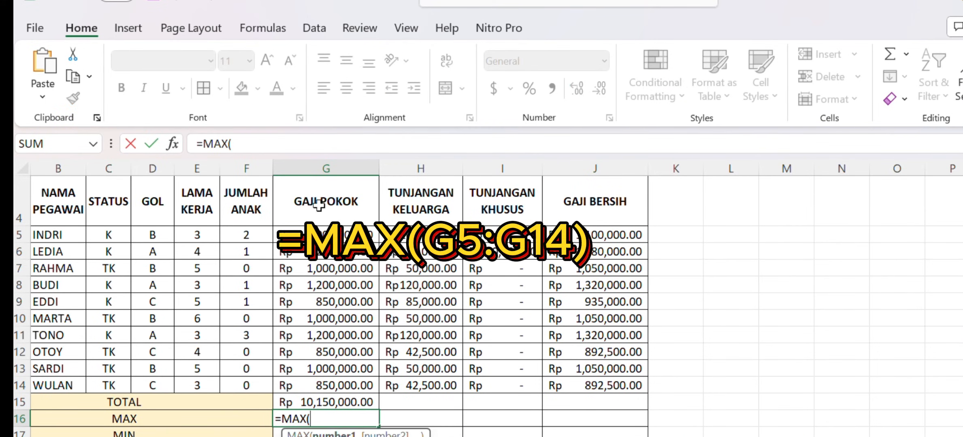
left_click_drag(324, 235, 312, 383)
key("Return")
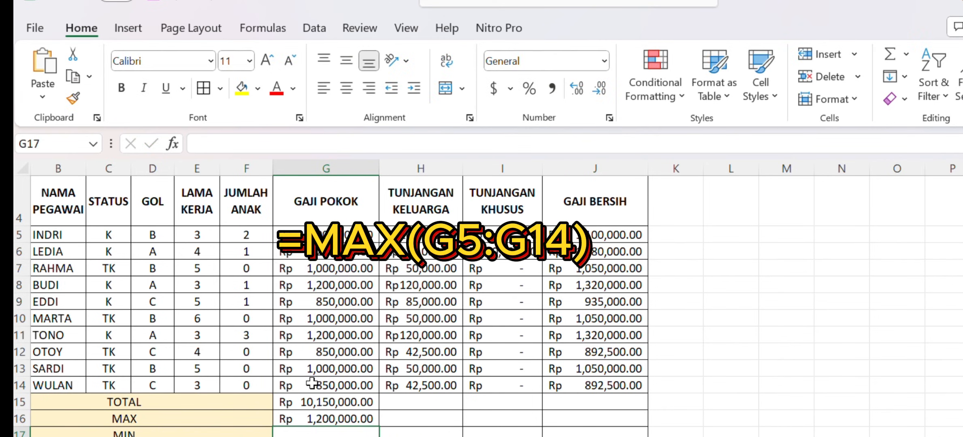
Calculate the lowest GAJI POKOK in the MIN row, cell G17, with =MIN(G5:G14).
type("=")
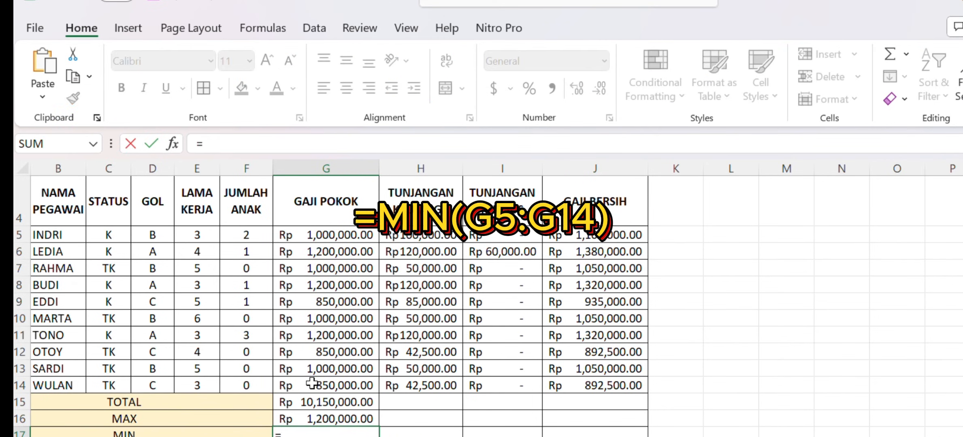
type("MI")
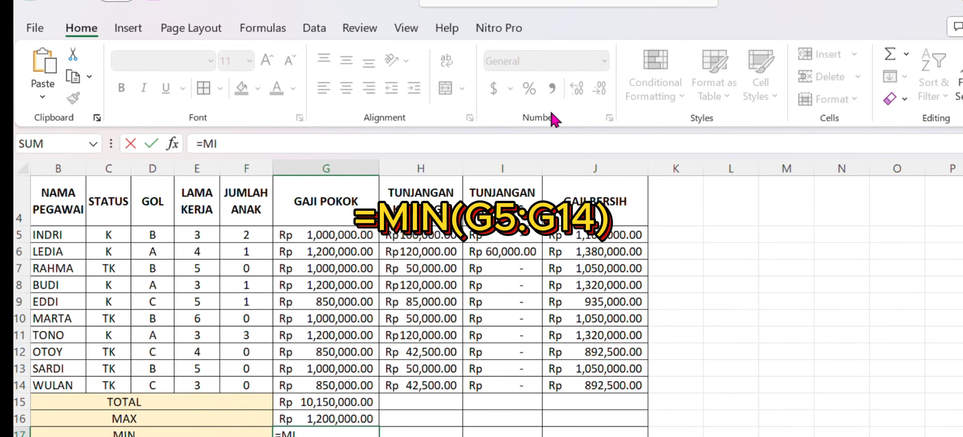
type("N(")
left_click_drag(346, 234, 334, 377)
key("Return")
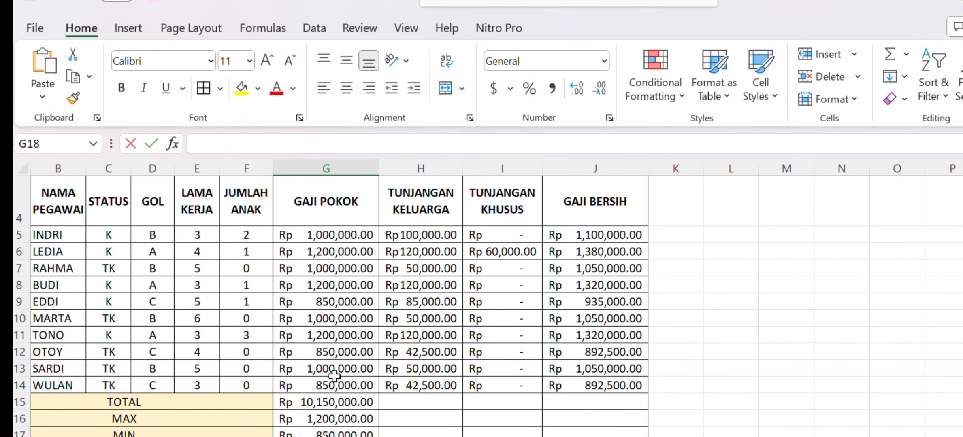
Calculate the average GAJI POKOK in G18 with =AVERAGE(G5:G14).
type("=AV")
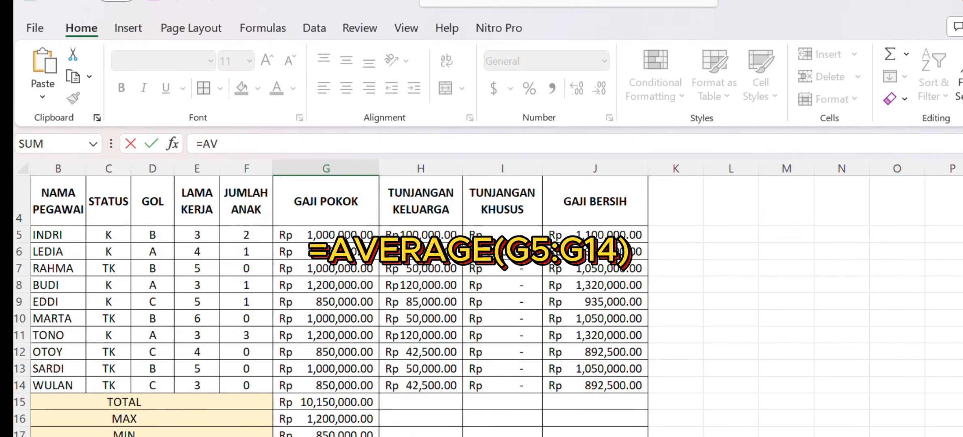
key("Tab")
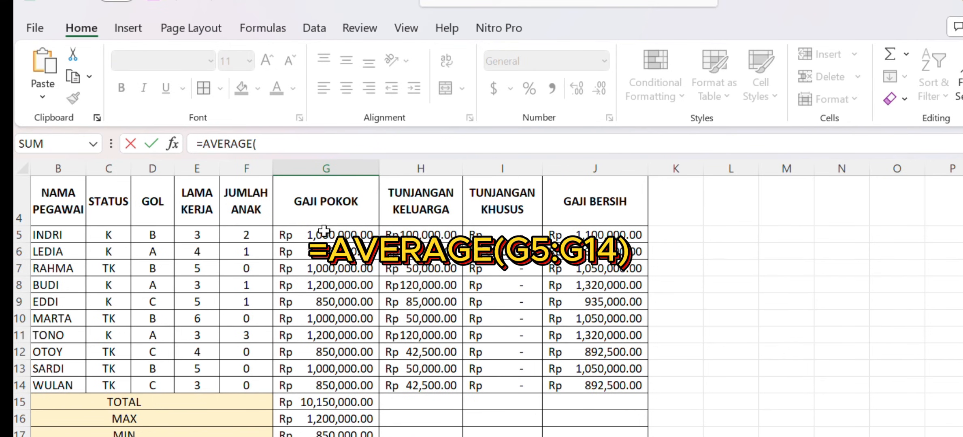
left_click_drag(324, 231, 261, 381)
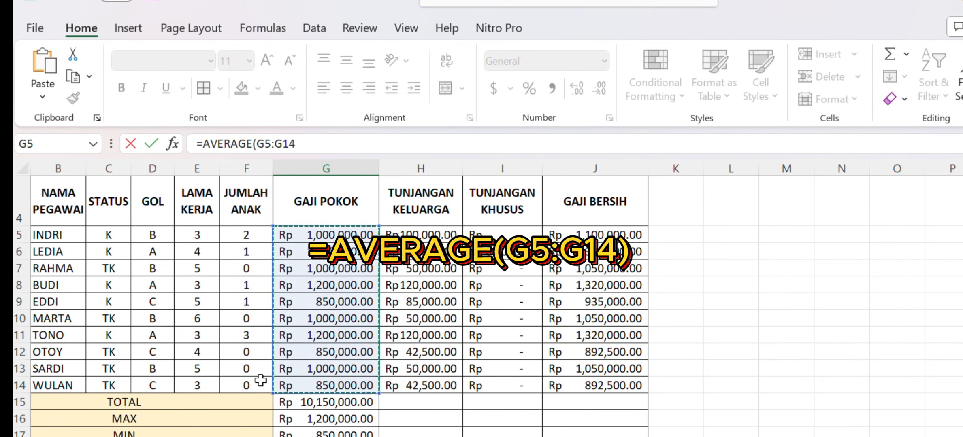
key("Return")
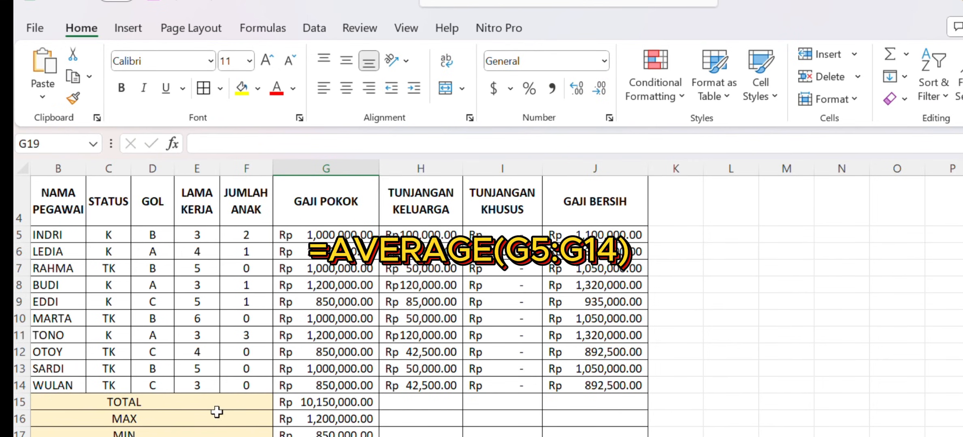
Fill the GAJI POKOK summary formulas, from G15 down through the average row, across to column J.
left_click_drag(297, 403, 295, 436)
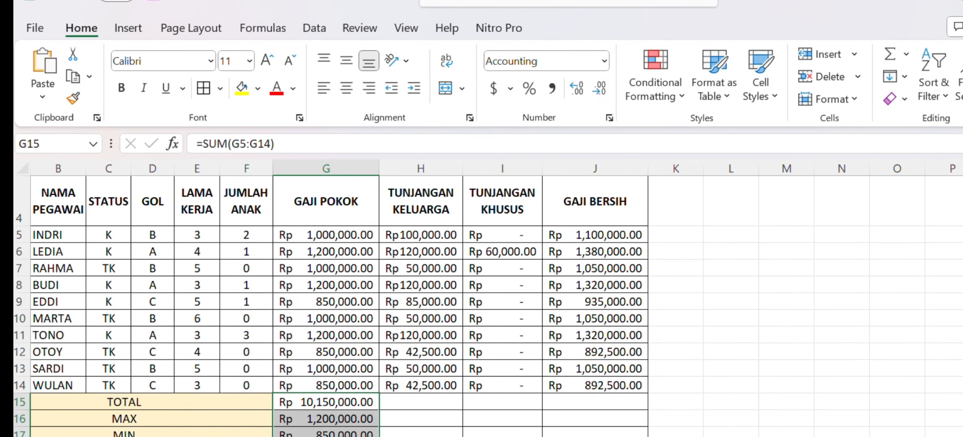
key("shift+Right")
key("shift+Right")
key("shift+Right")
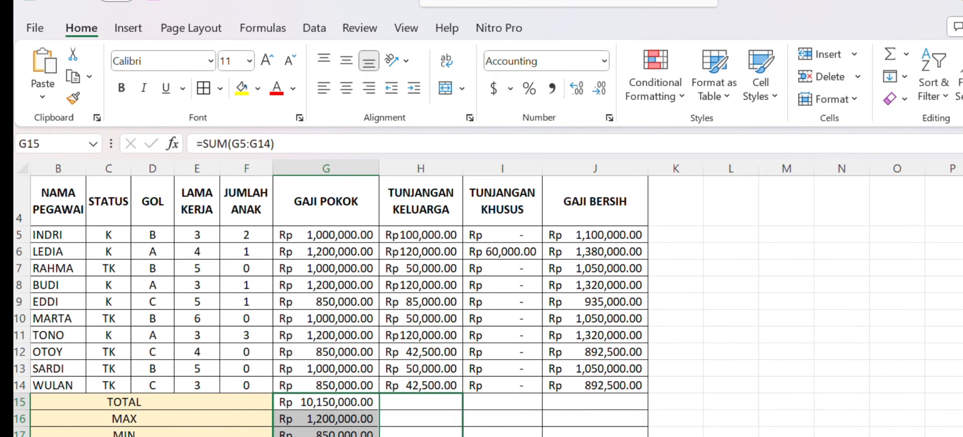
key("ctrl+r")
left_click(803, 390)
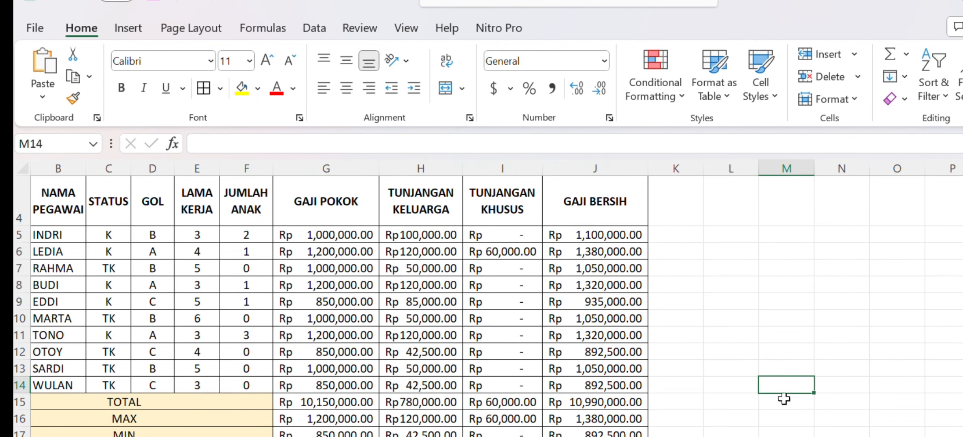